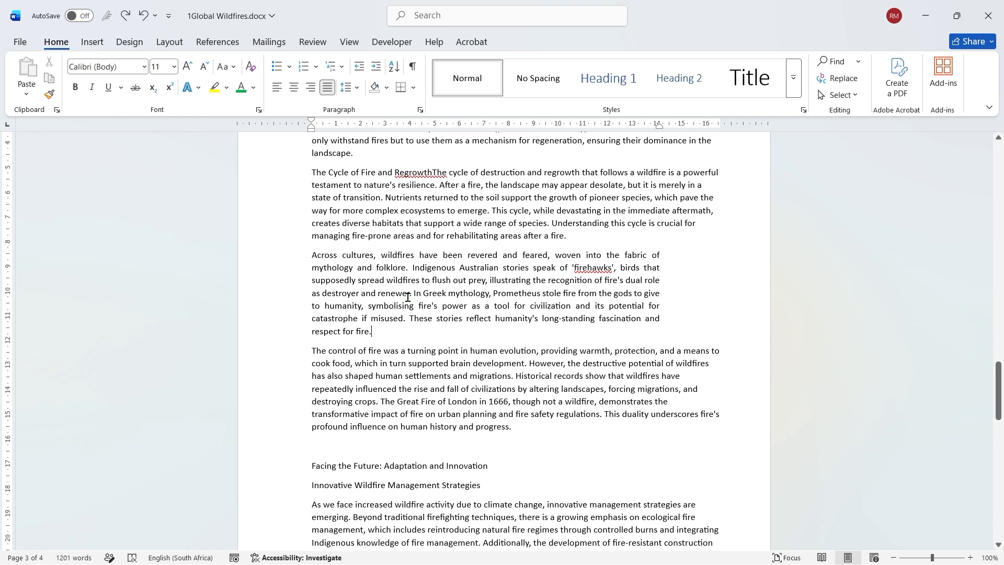
- Open the paragraph settings for the paragraph beginning "Across cultures" and view its line and page break options
left_click(384, 336)
left_click_drag(384, 337, 310, 256)
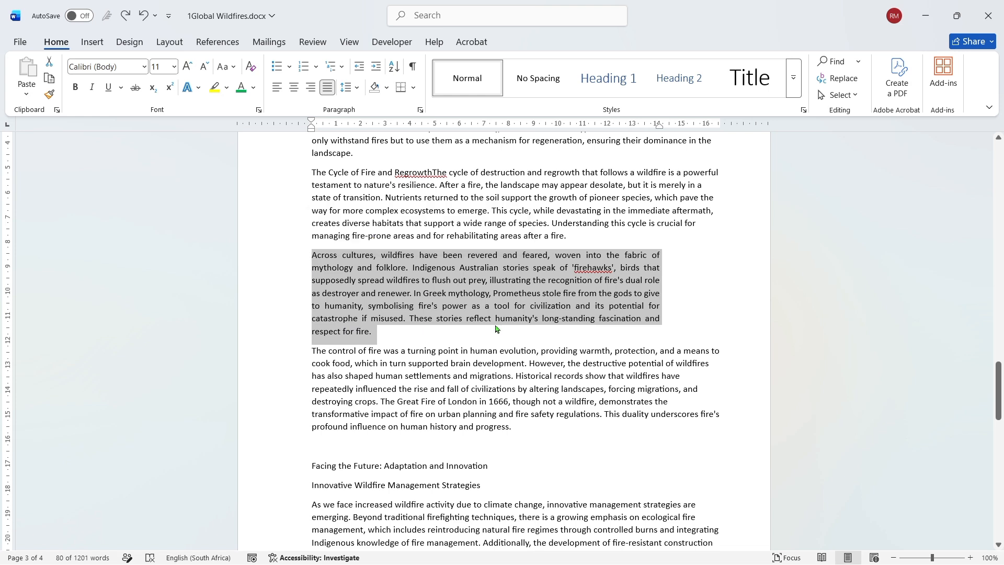
left_click(420, 110)
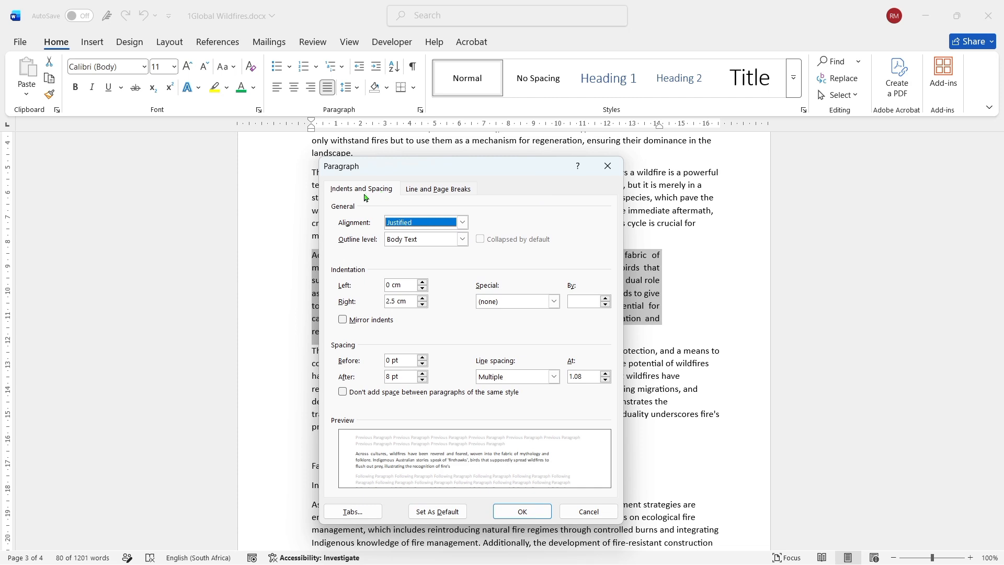
left_click(436, 189)
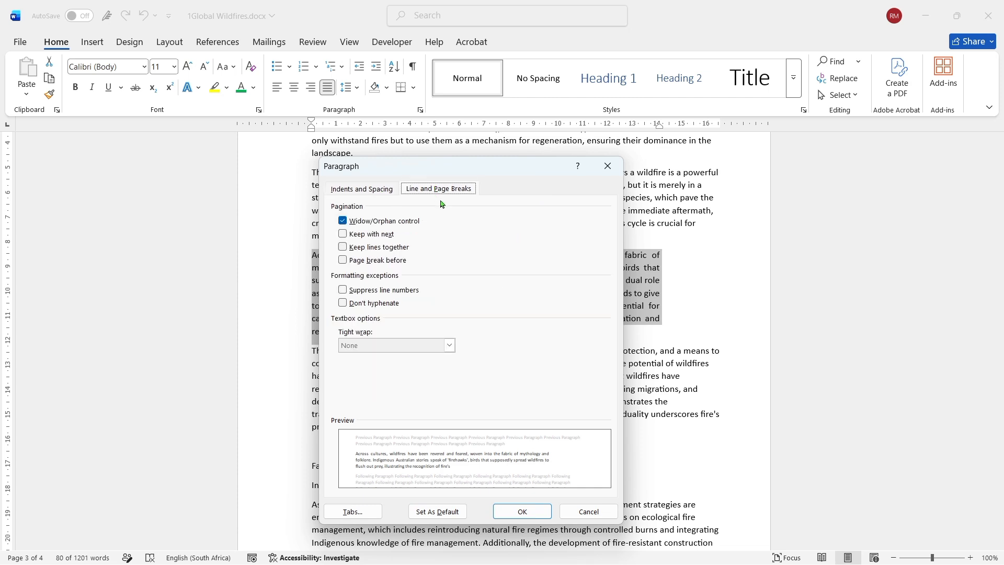
left_click(374, 191)
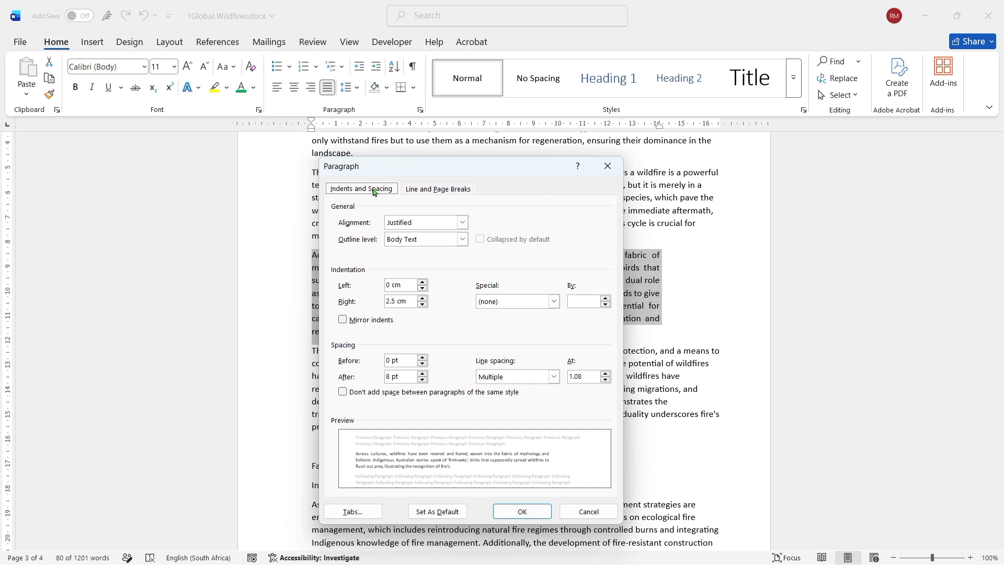
- Try the Left and Right alignments on the paragraph before restoring Justified, and view the available outline levels
left_click(462, 223)
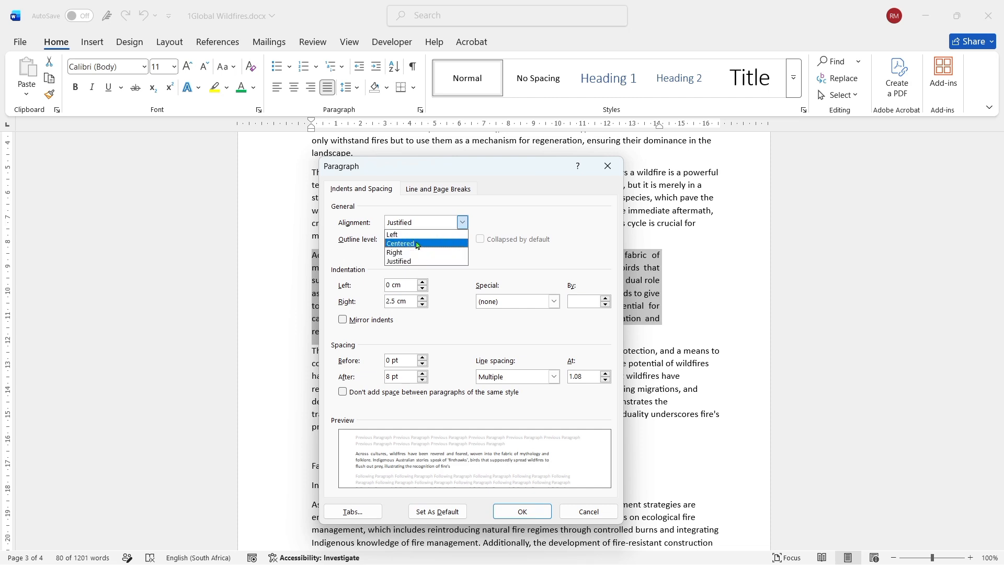
left_click(402, 234)
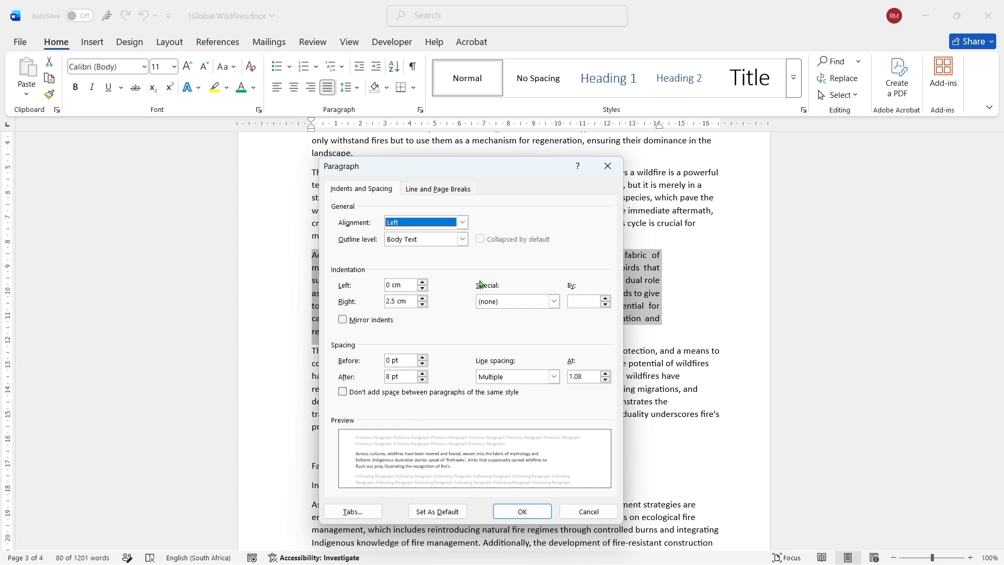
left_click(462, 223)
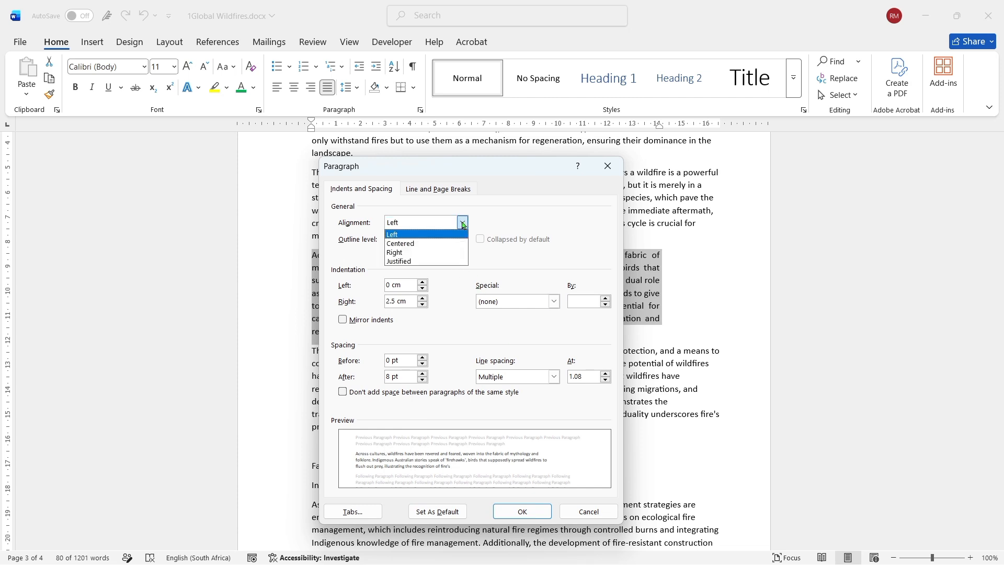
left_click(434, 253)
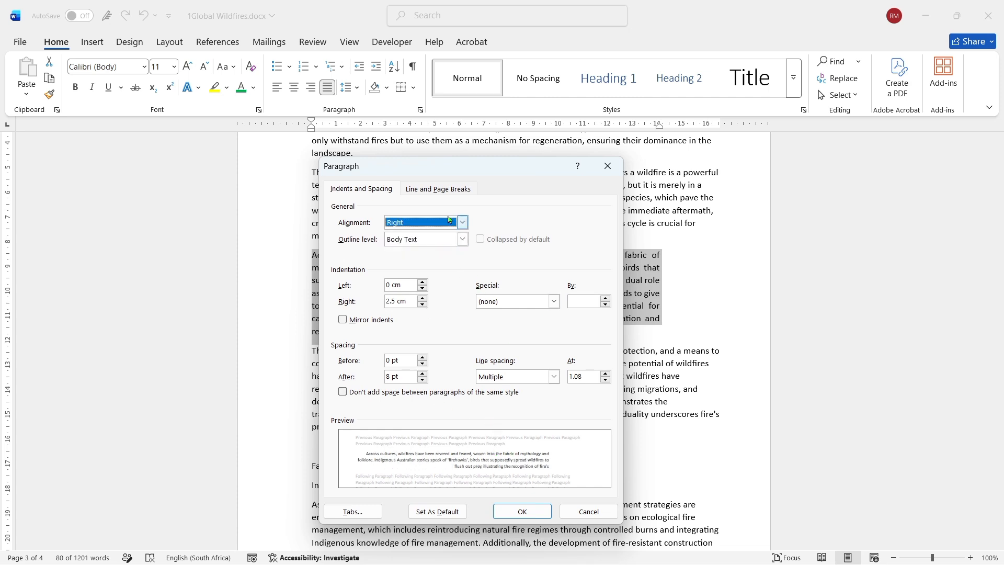
left_click(462, 222)
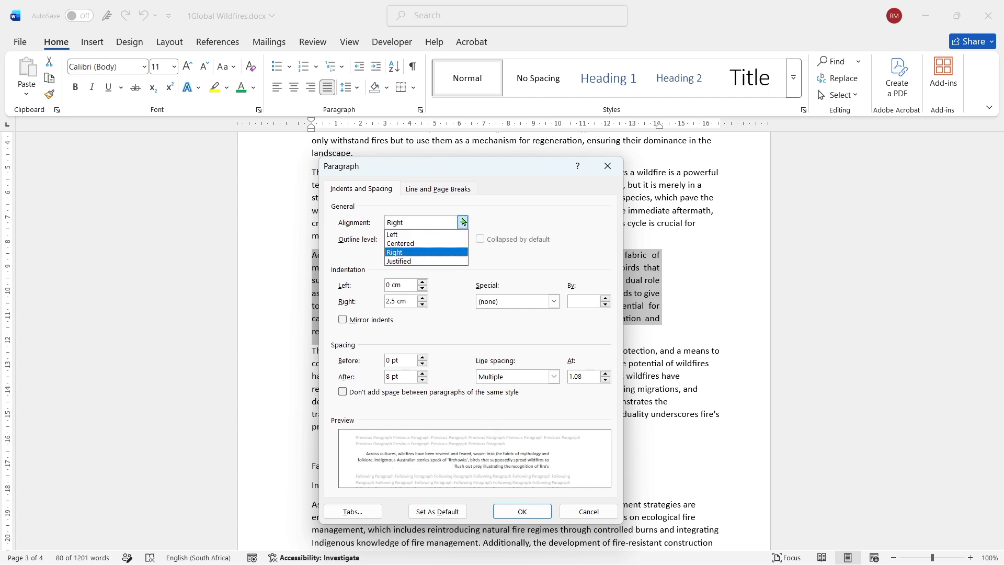
left_click(426, 261)
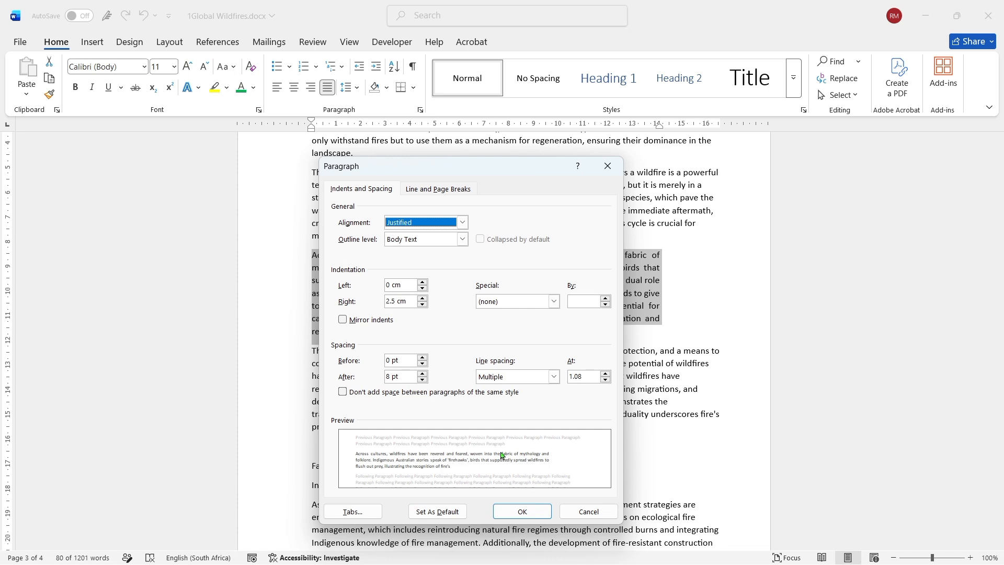
left_click(463, 243)
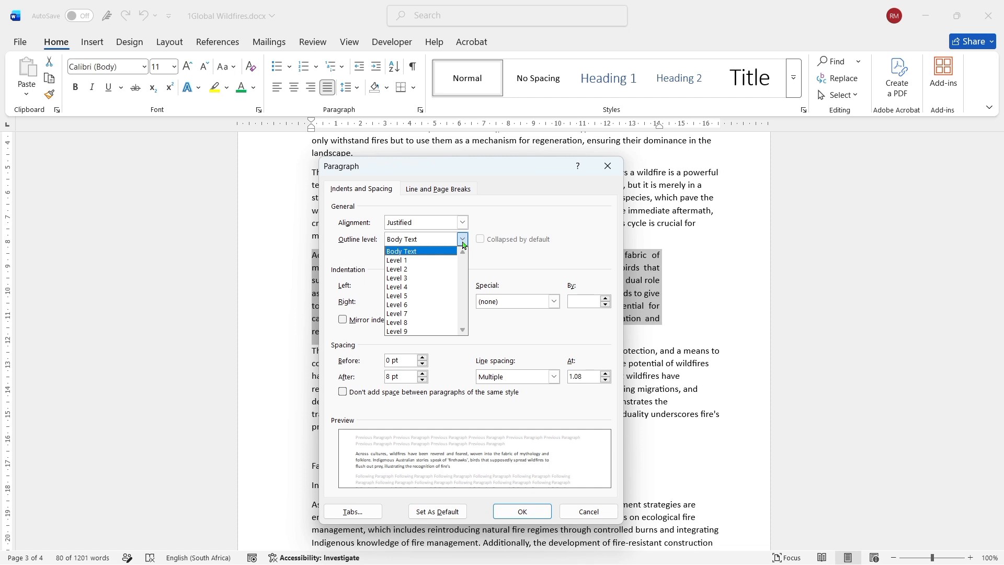
left_click(507, 260)
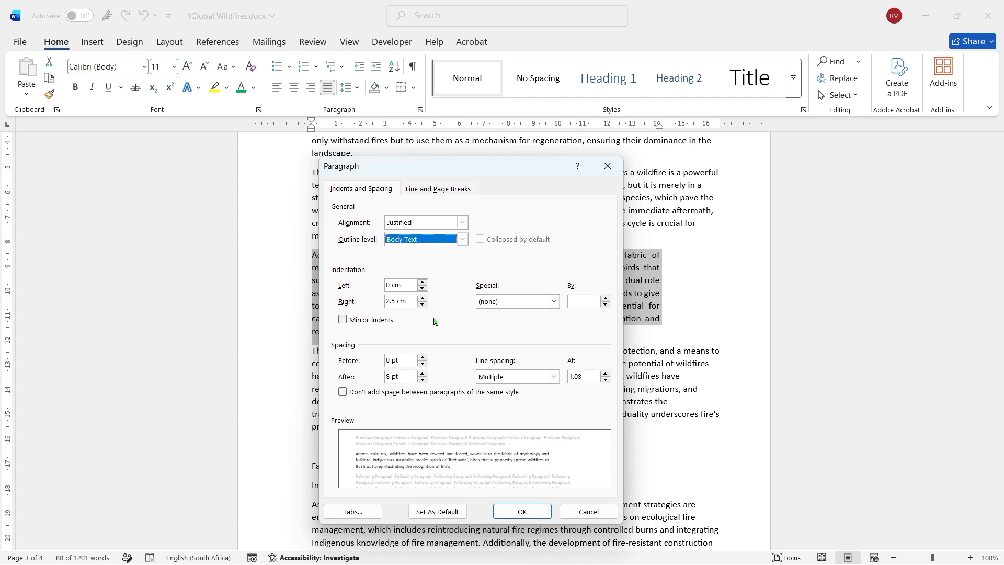
- Set the paragraph's left indentation to 2.5 cm
left_click(423, 282)
left_click(423, 282)
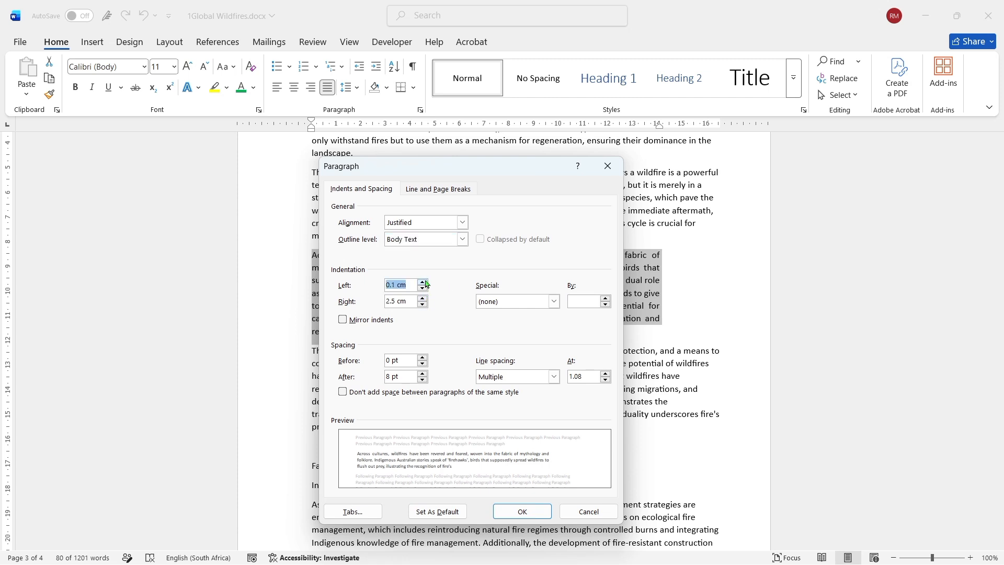
left_click(423, 282)
left_click(423, 282)
left_click(423, 282)
left_click(423, 281)
left_click(423, 282)
left_click(426, 283)
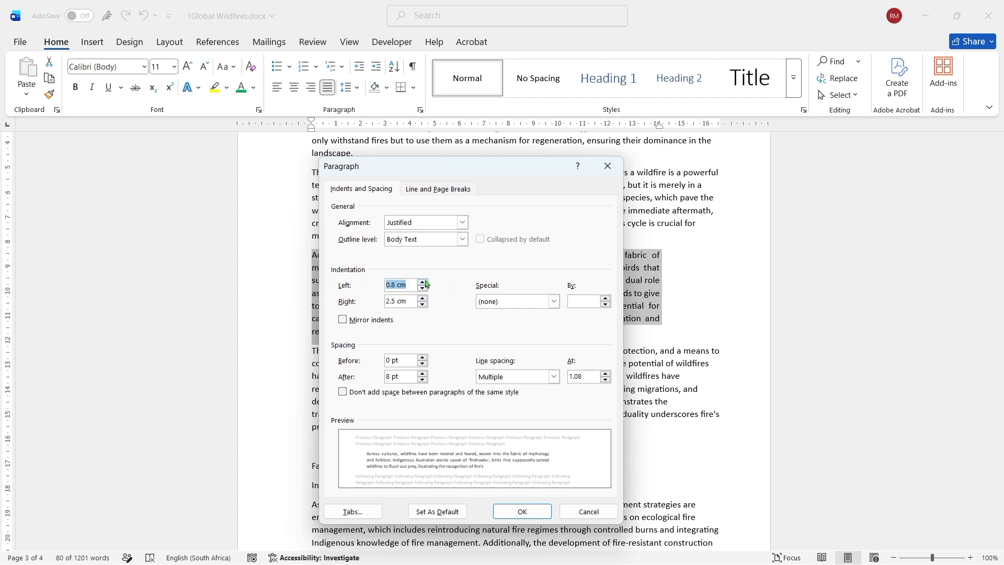
left_click(426, 283)
left_click(423, 282)
left_click(423, 281)
left_click(423, 282)
left_click(423, 282)
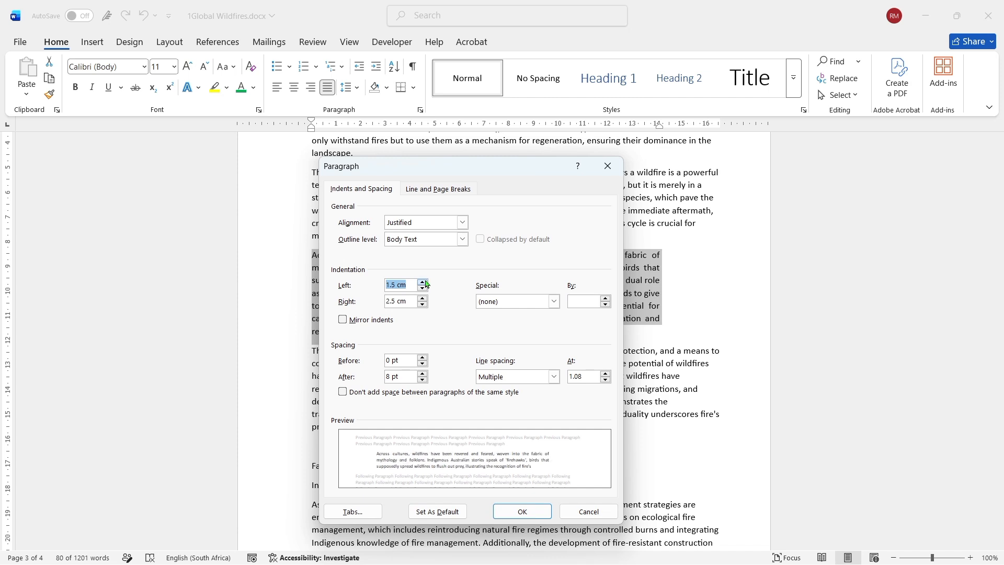
left_click(422, 282)
left_click(423, 282)
left_click(423, 282)
left_click(423, 281)
left_click(427, 284)
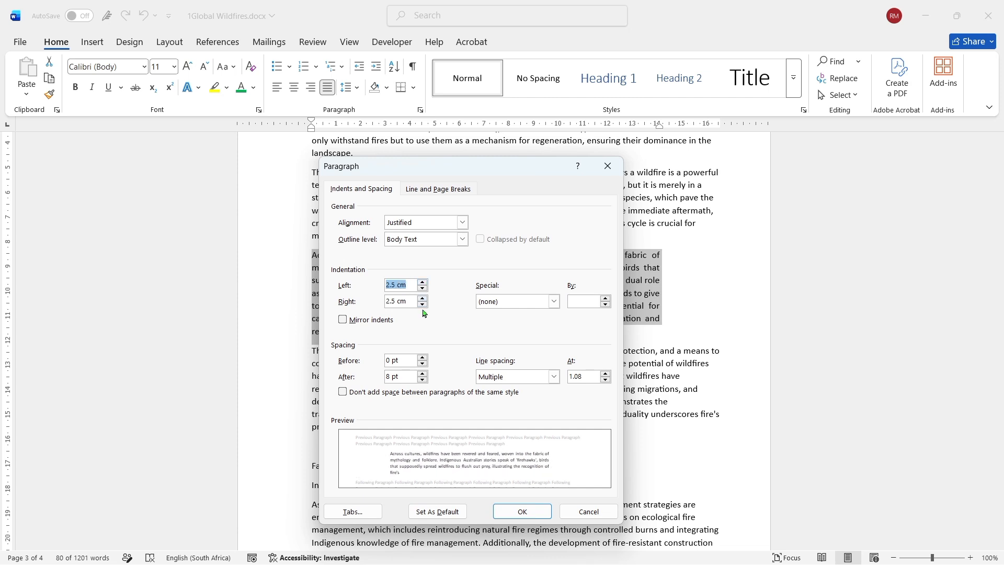
- Set the paragraph's right indentation to 0 cm and apply the indentation settings
left_click(423, 304)
left_click(423, 304)
left_click(423, 305)
left_click(422, 304)
left_click(423, 304)
left_click(423, 304)
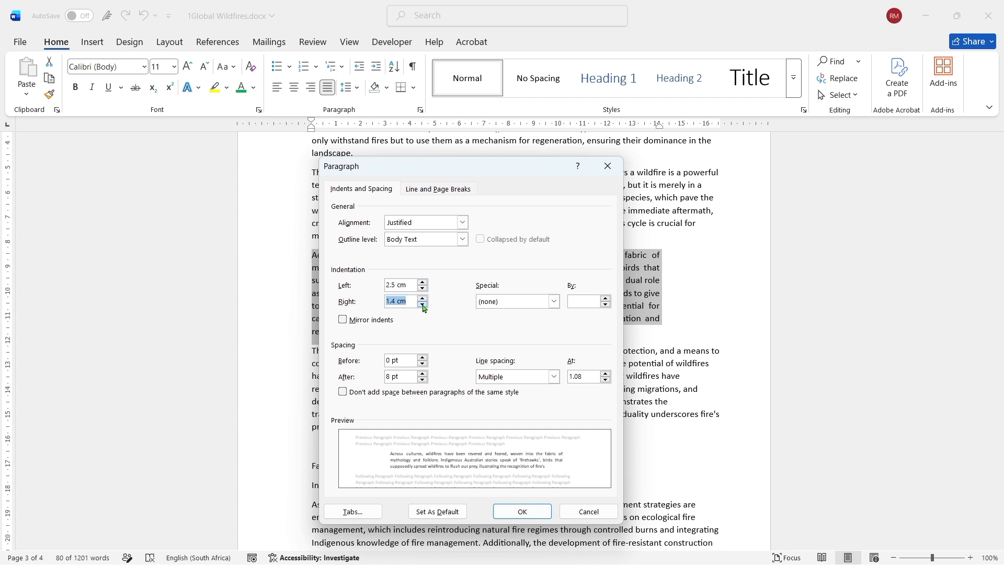
left_click(423, 304)
left_click(422, 304)
left_click(423, 305)
left_click(423, 305)
left_click(423, 305)
left_click(423, 304)
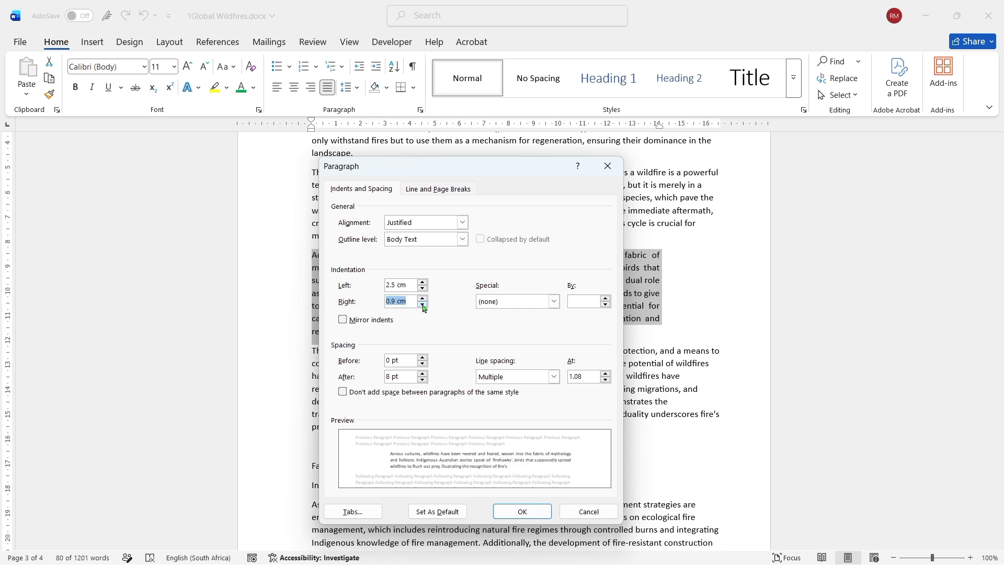
left_click(423, 305)
left_click(423, 305)
left_click(423, 305)
left_click(423, 305)
left_click(423, 305)
left_click(423, 304)
left_click(423, 305)
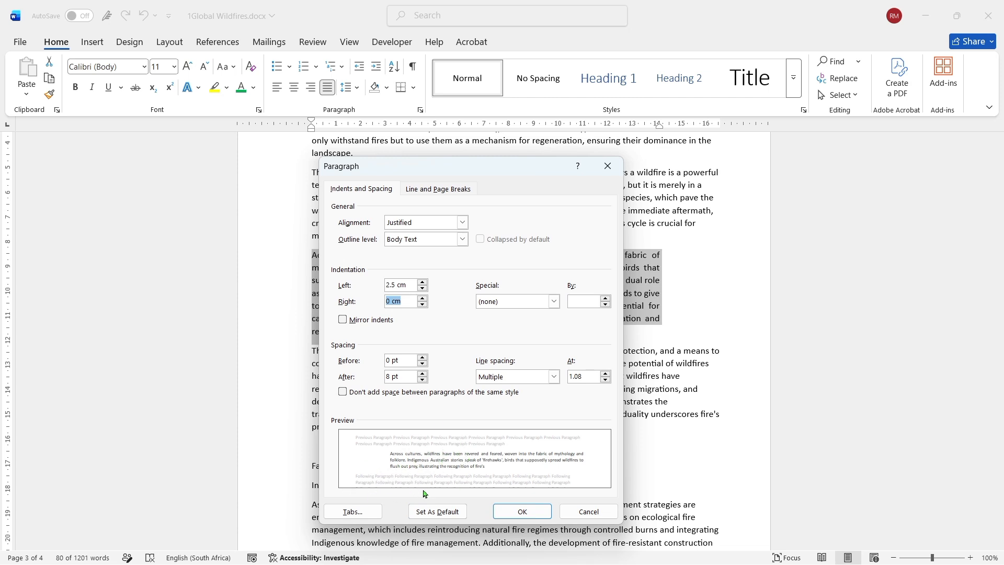
left_click(501, 513)
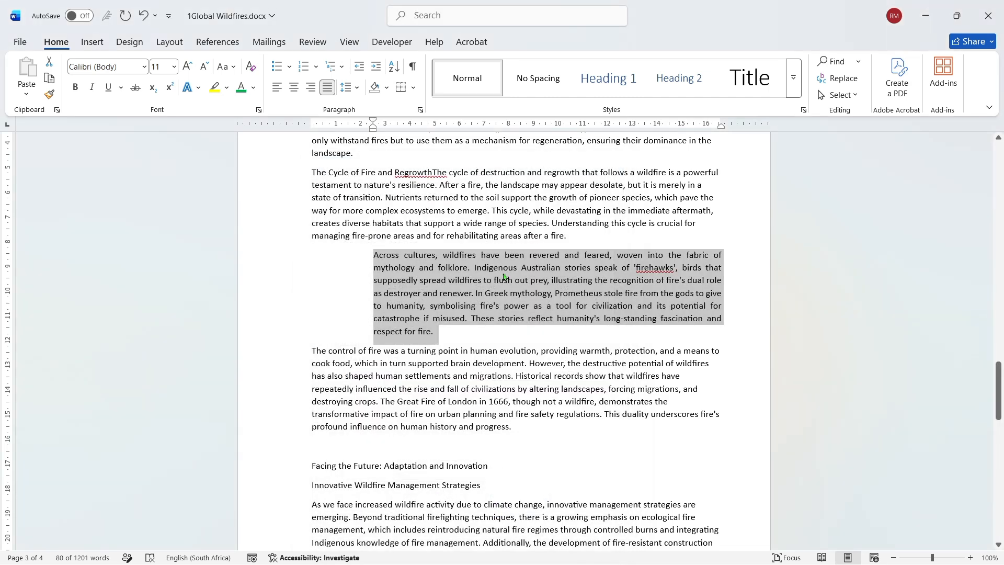
- Apply a special first line indent of 1.27 cm to the selected paragraph
left_click(420, 110)
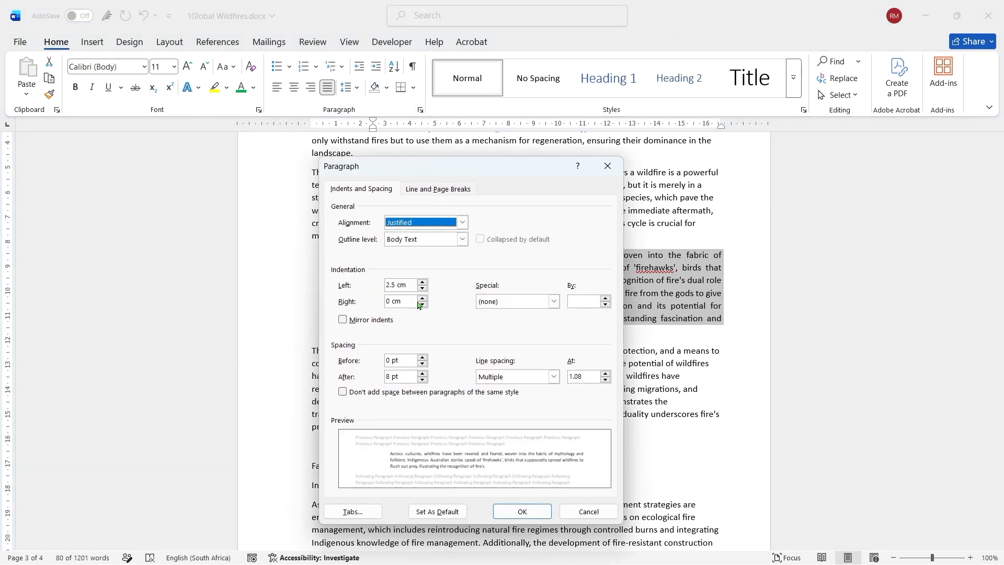
left_click(554, 302)
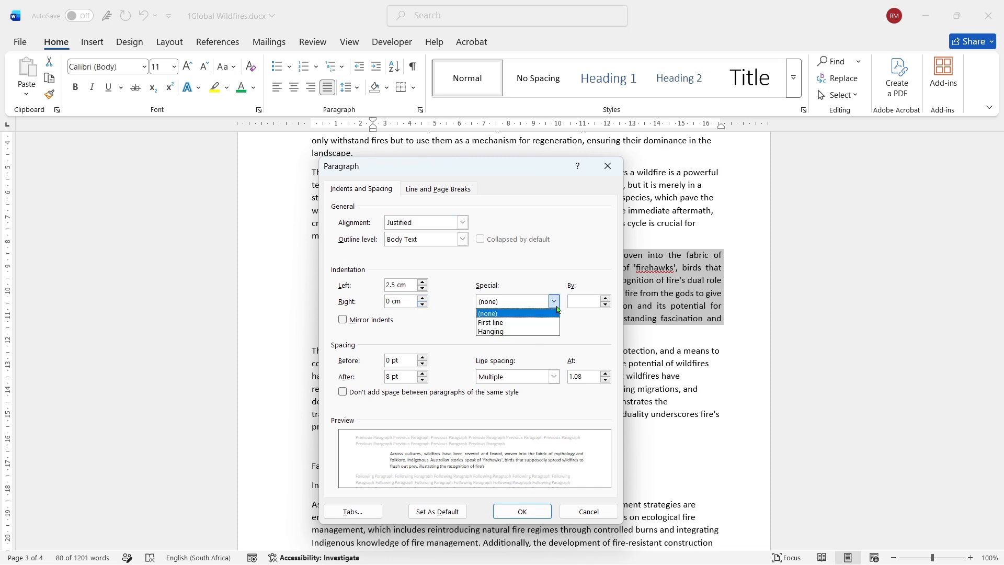
left_click(505, 325)
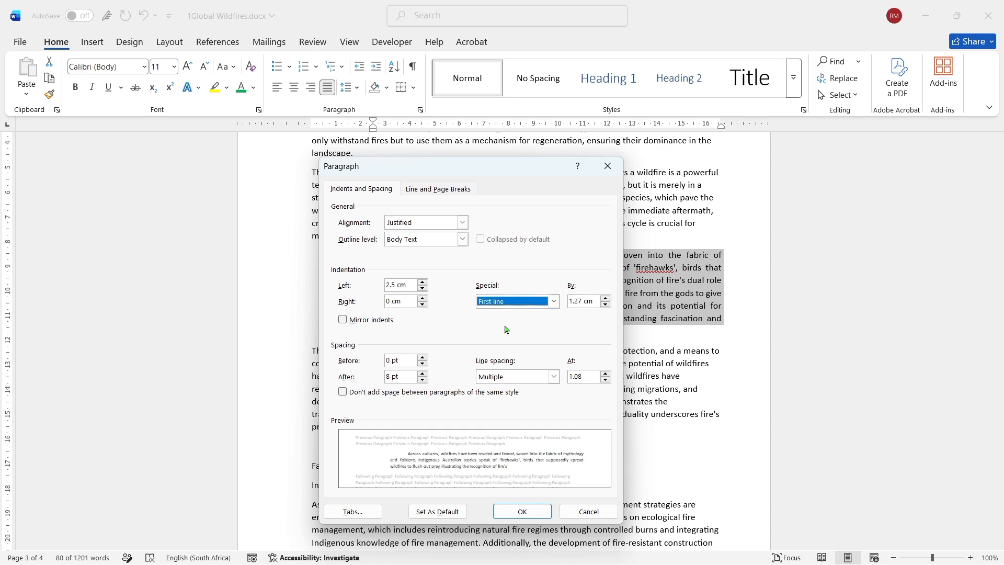
left_click(512, 512)
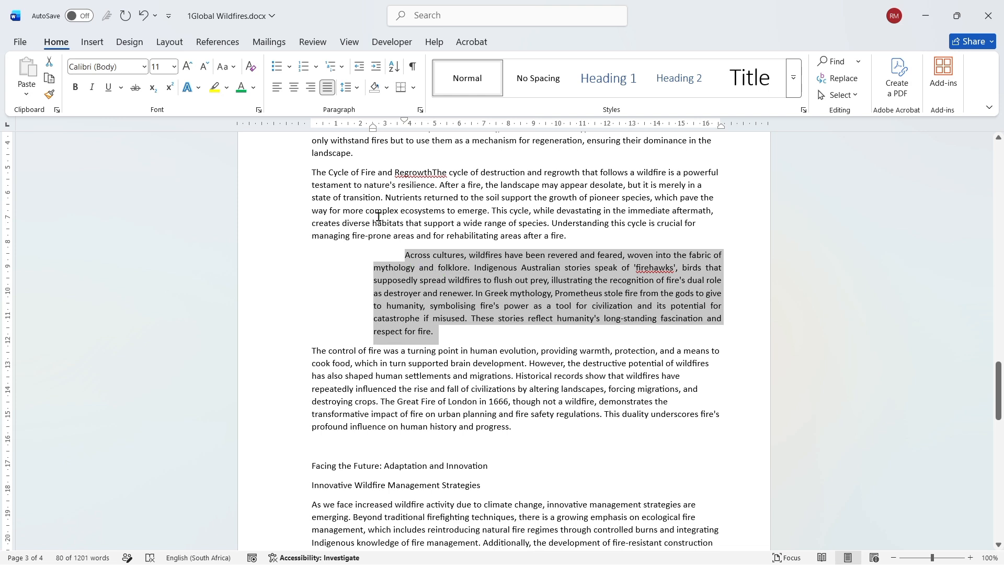
- Try left, centred and right alignment on the indented paragraph before returning it to justified
left_click(277, 97)
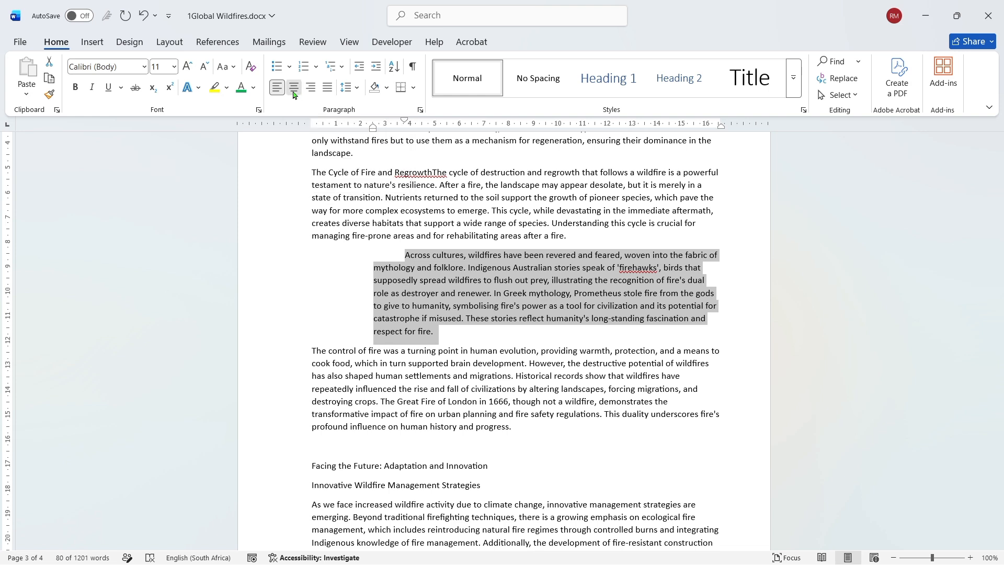
left_click(294, 96)
left_click(312, 95)
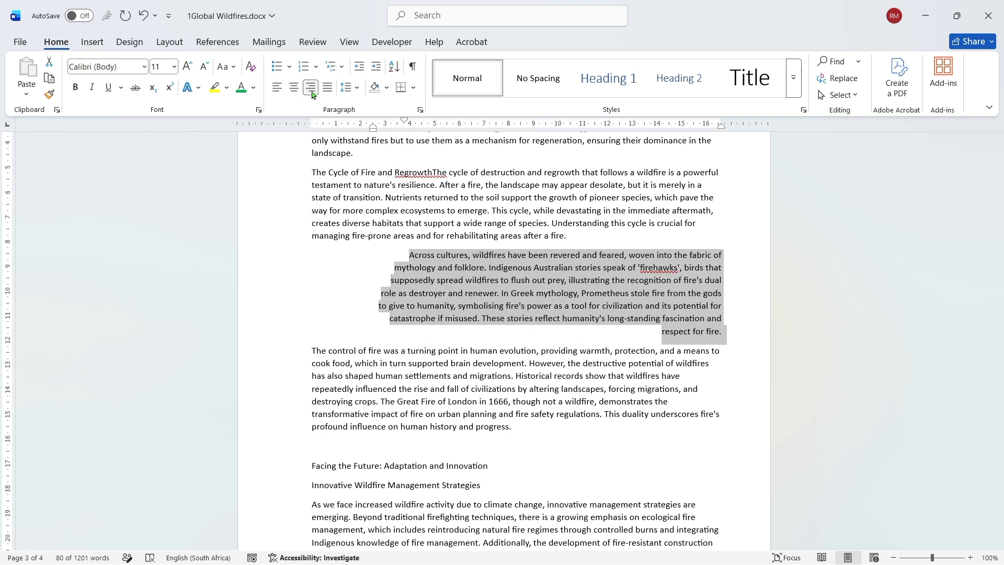
left_click(327, 88)
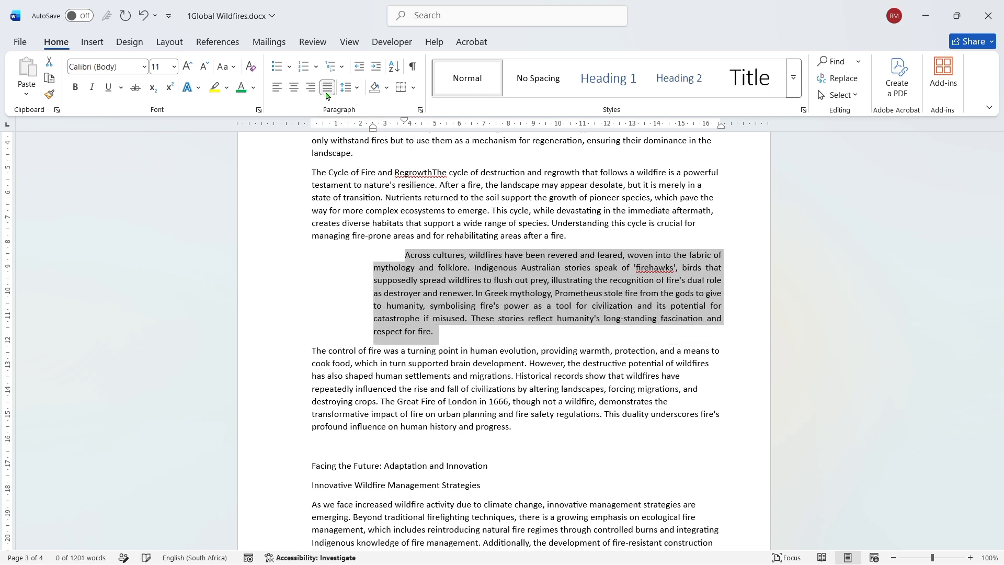
- Align the indented paragraph to the left
left_click(276, 93)
left_click(276, 93)
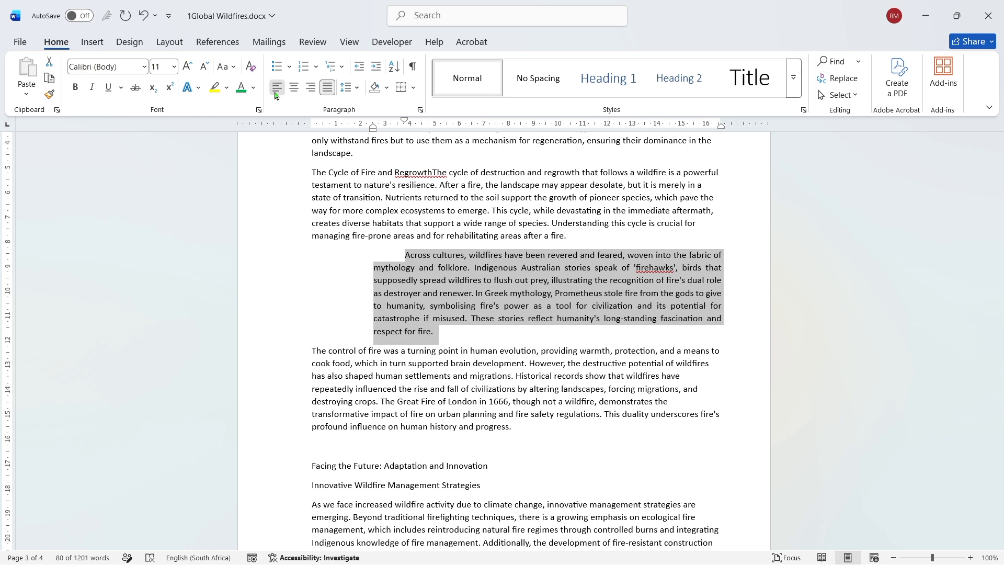
left_click(277, 93)
- Reselect the whole "Across cultures" paragraph and try right and centred alignment before restoring left alignment
left_click(365, 271)
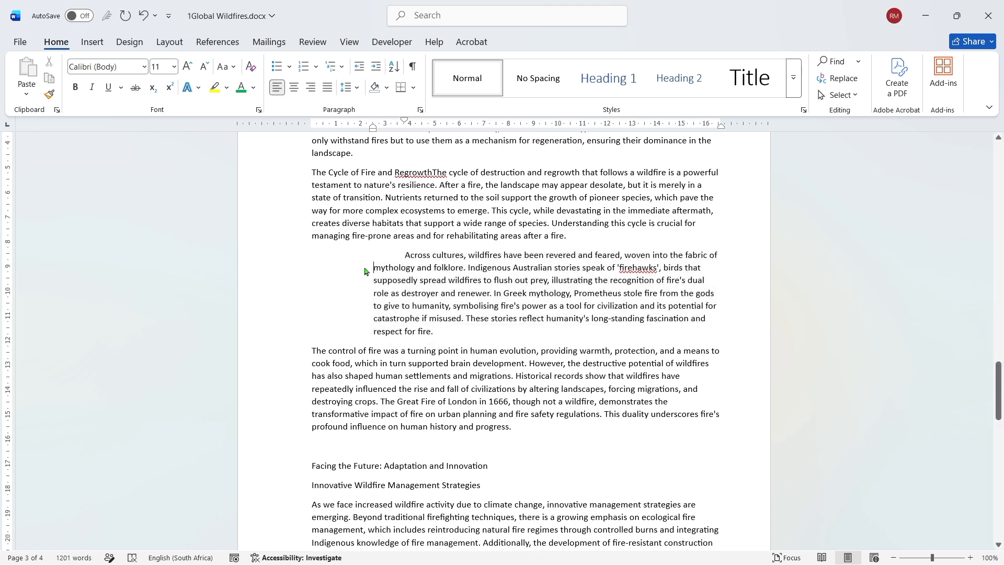
left_click(444, 329)
left_click_drag(425, 311, 405, 257)
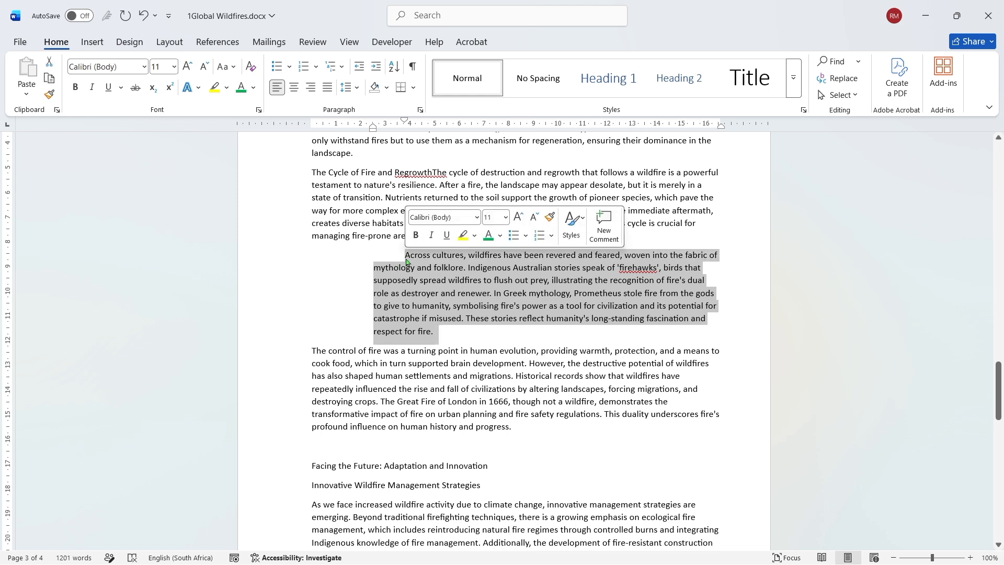
left_click(313, 89)
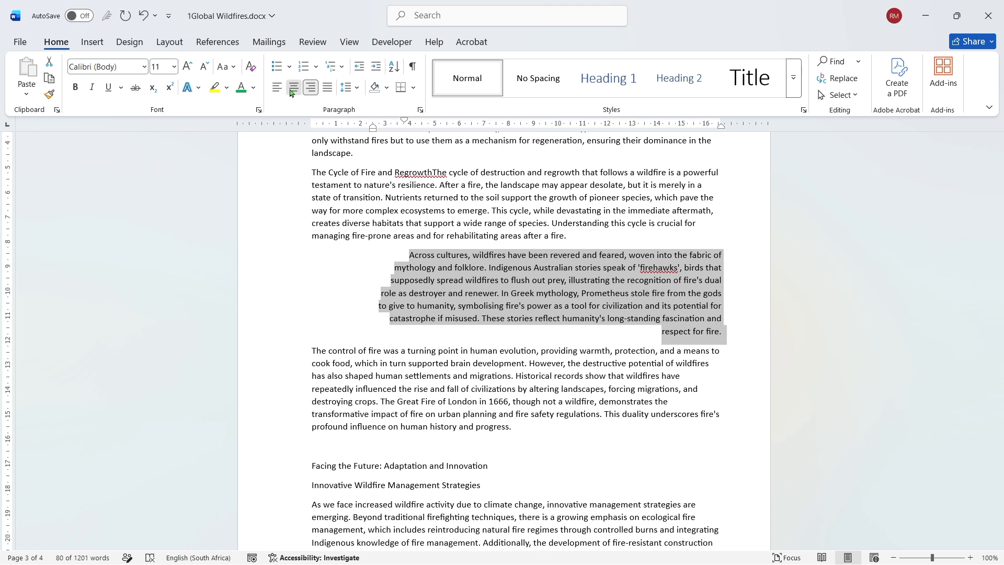
left_click(292, 92)
left_click(275, 93)
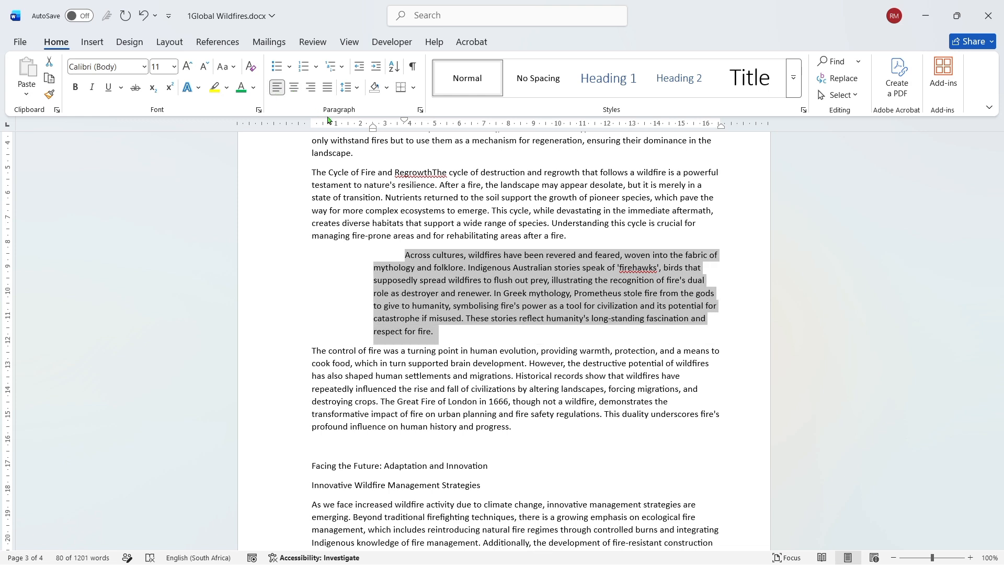
- Set the selected paragraph's left indentation to 0 cm, keeping the first line indent
left_click(420, 110)
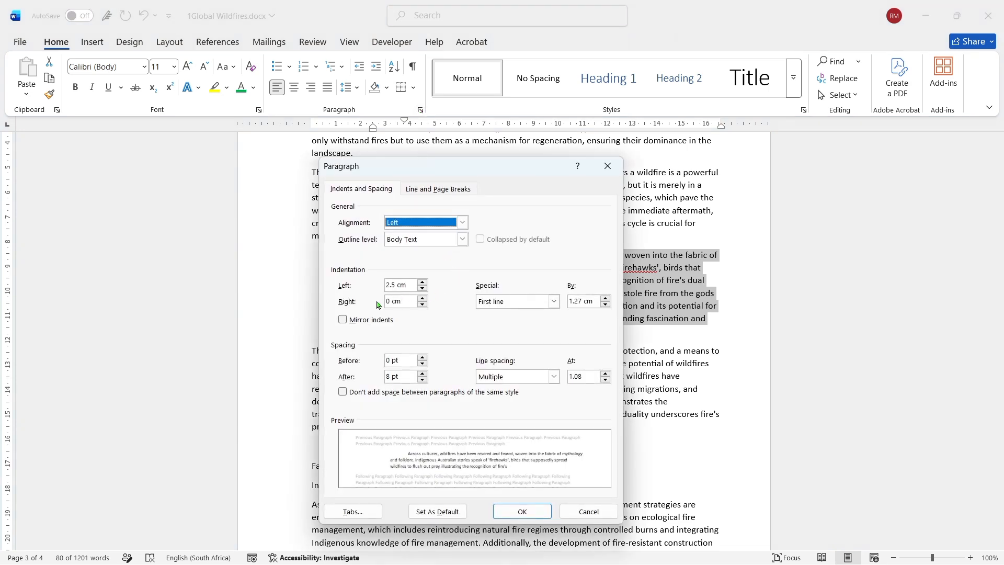
left_click(424, 289)
left_click_drag(424, 289, 423, 290)
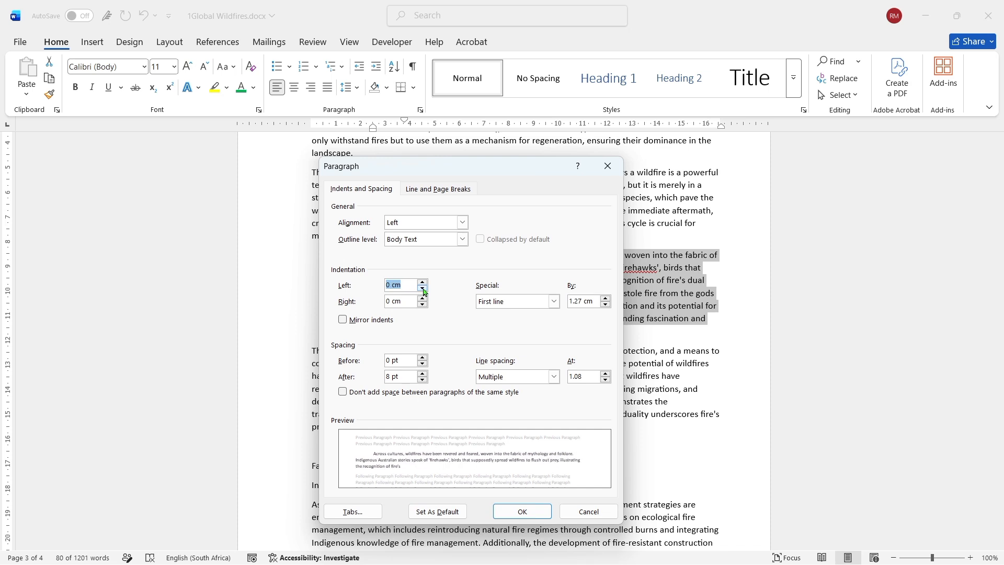
left_click(508, 514)
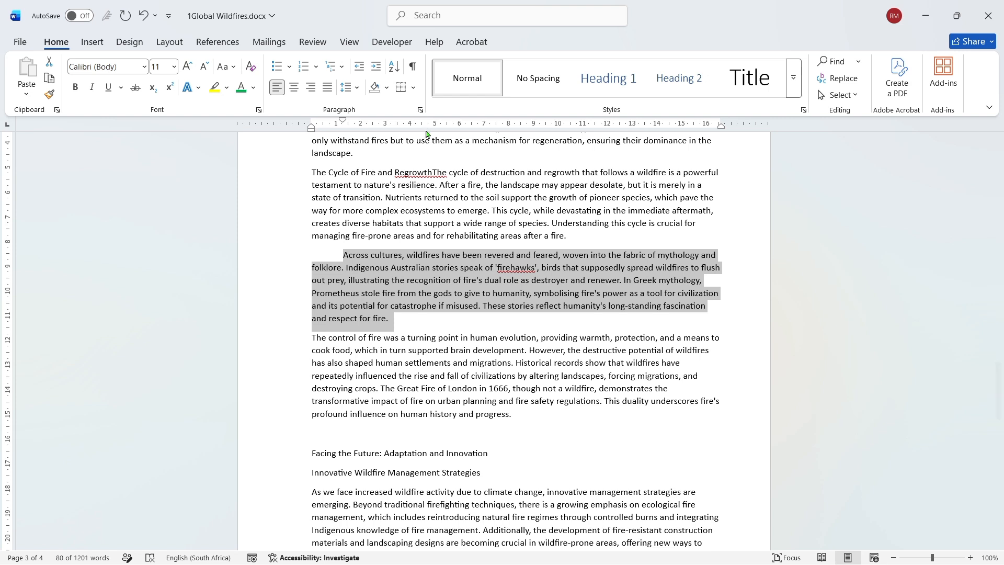
- Apply a 1.27 cm hanging indent to the selected "Across cultures" paragraph
left_click(420, 110)
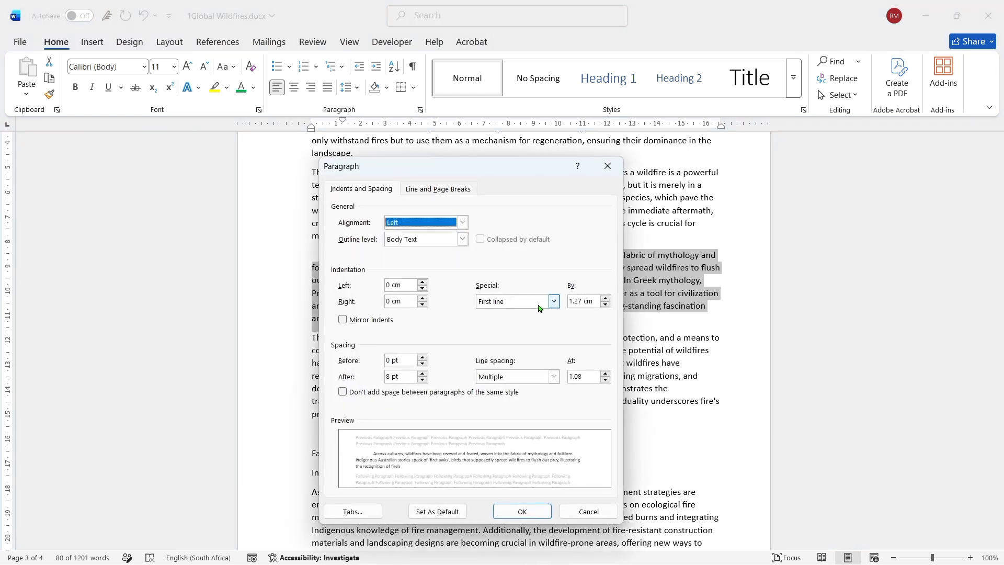
left_click(553, 302)
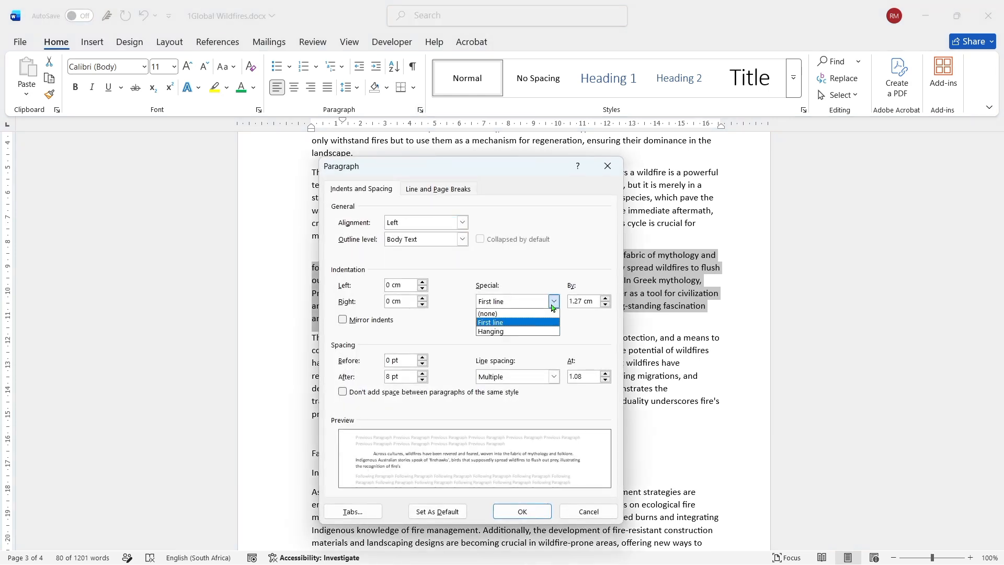
left_click(529, 335)
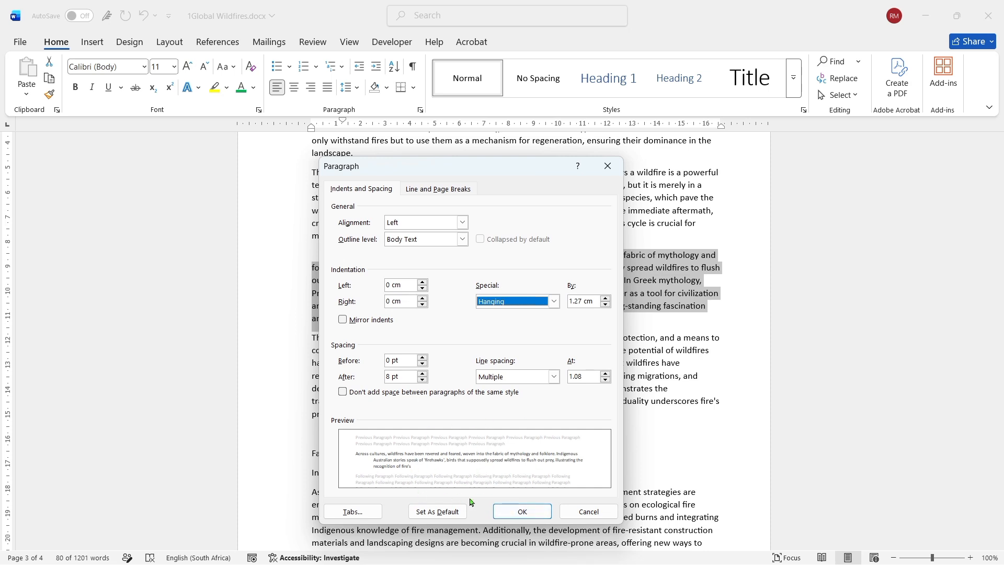
left_click(507, 517)
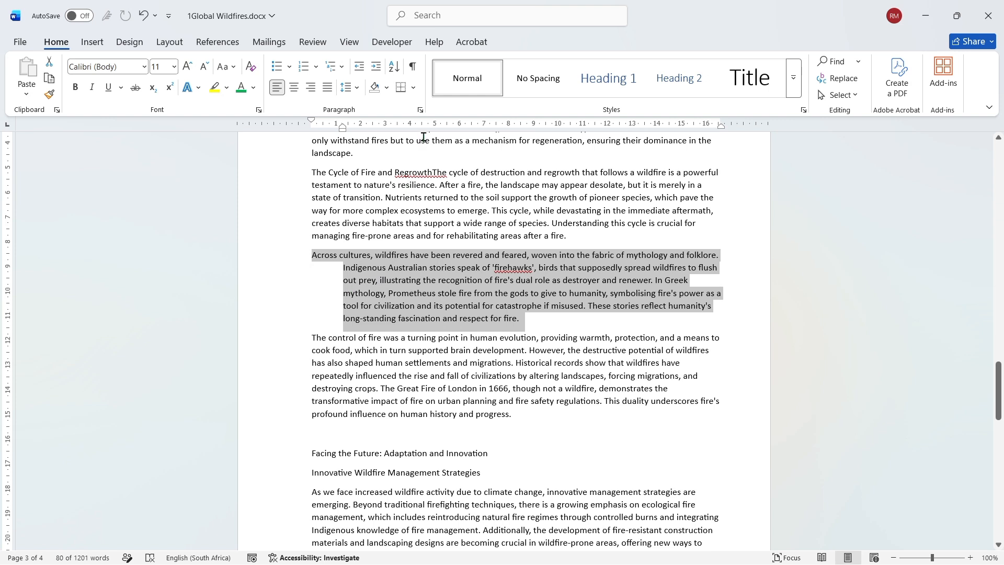
- Remove the special indent from the selected "Across cultures" paragraph by setting it to none
left_click(420, 110)
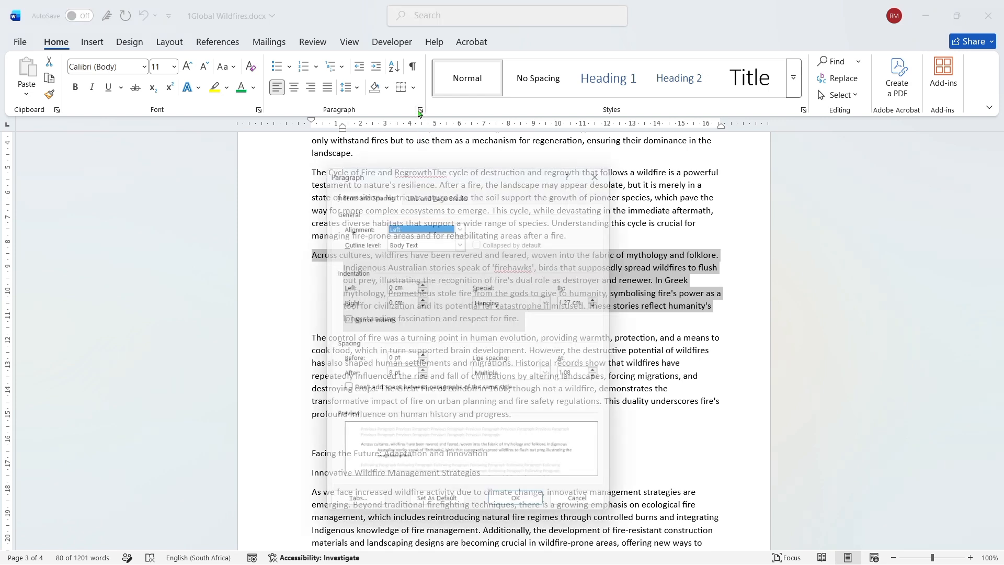
left_click(553, 301)
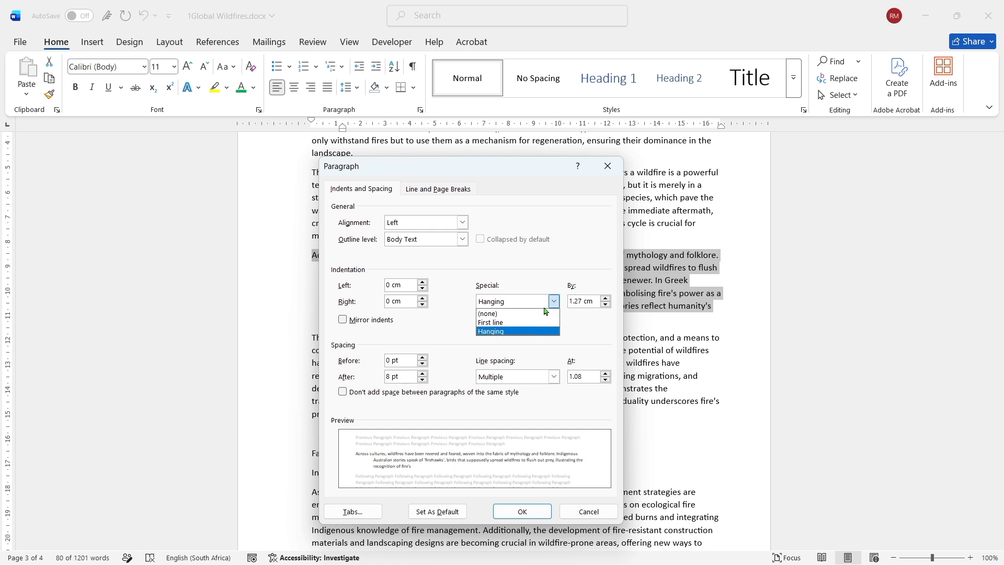
left_click(525, 314)
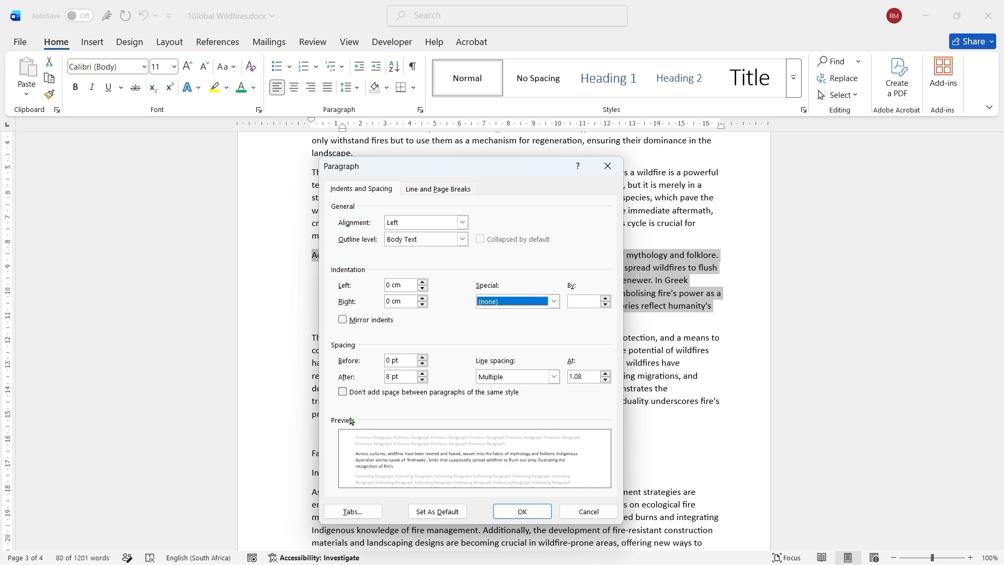
- Set the "Across cultures" paragraph's spacing to 42 pt before and 30 pt after, and apply the paragraph settings
left_click(422, 360)
left_click(423, 359)
left_click(423, 360)
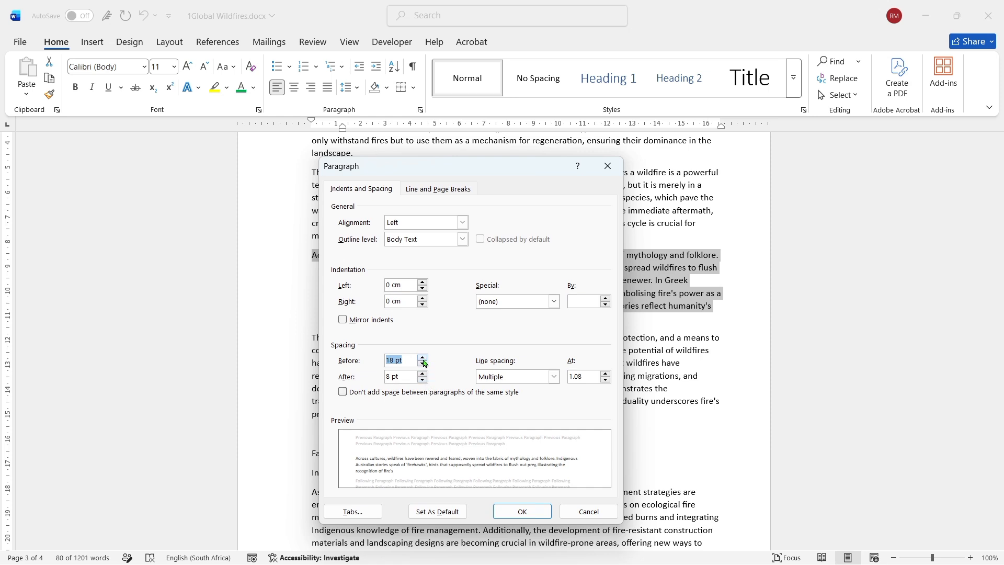
left_click(423, 359)
left_click(423, 359)
left_click(423, 359)
left_click(423, 358)
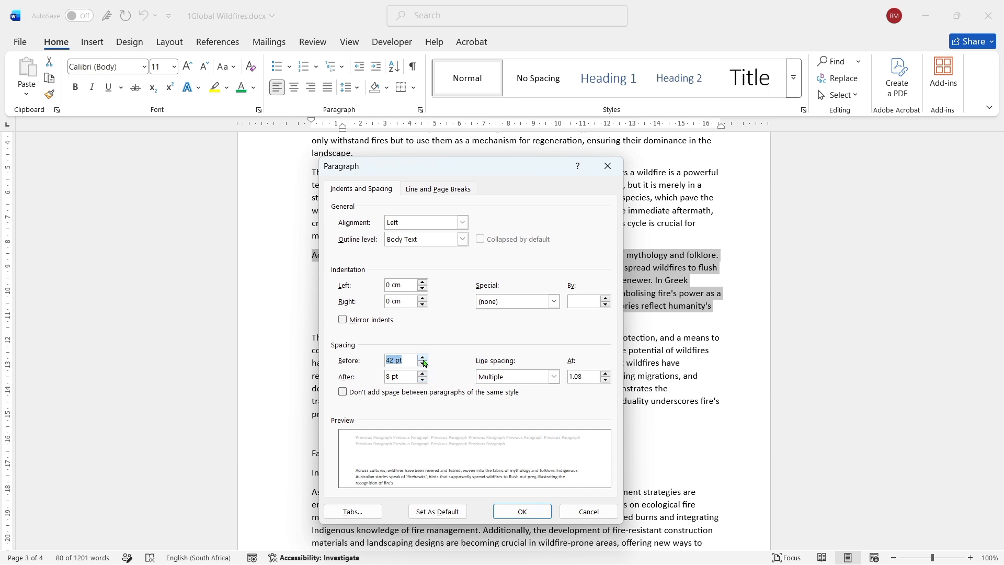
left_click(425, 381)
left_click(425, 381)
left_click(425, 381)
left_click(425, 381)
left_click(512, 506)
- Set the line spacing of the paragraph beginning "The control of fire" to Multiple at 2
left_click(438, 399)
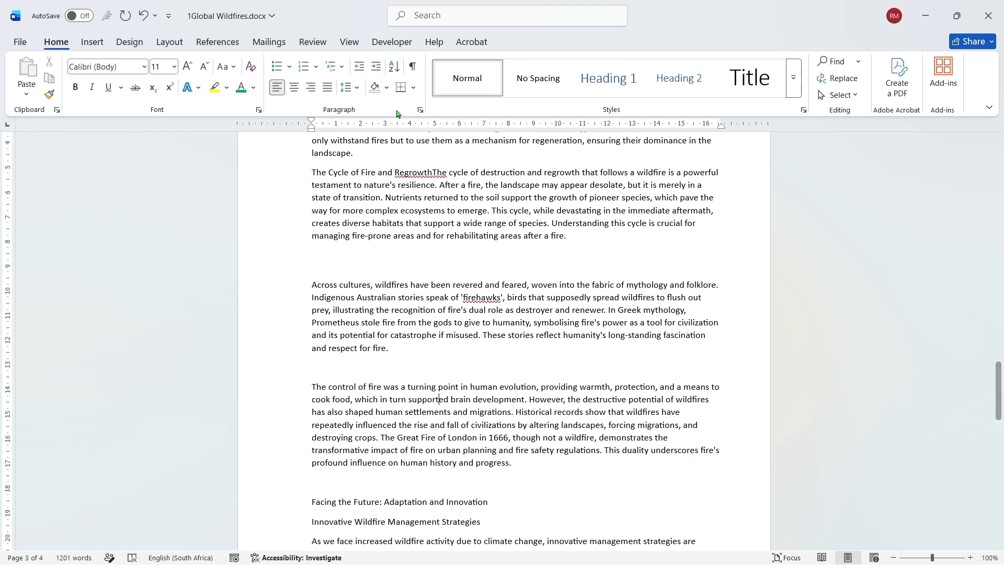
left_click(356, 89)
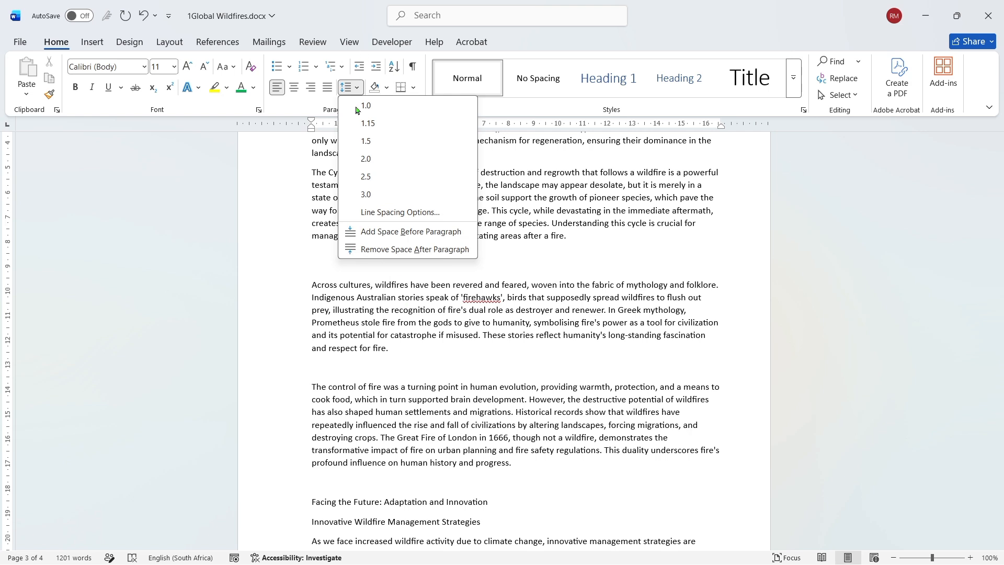
left_click(396, 295)
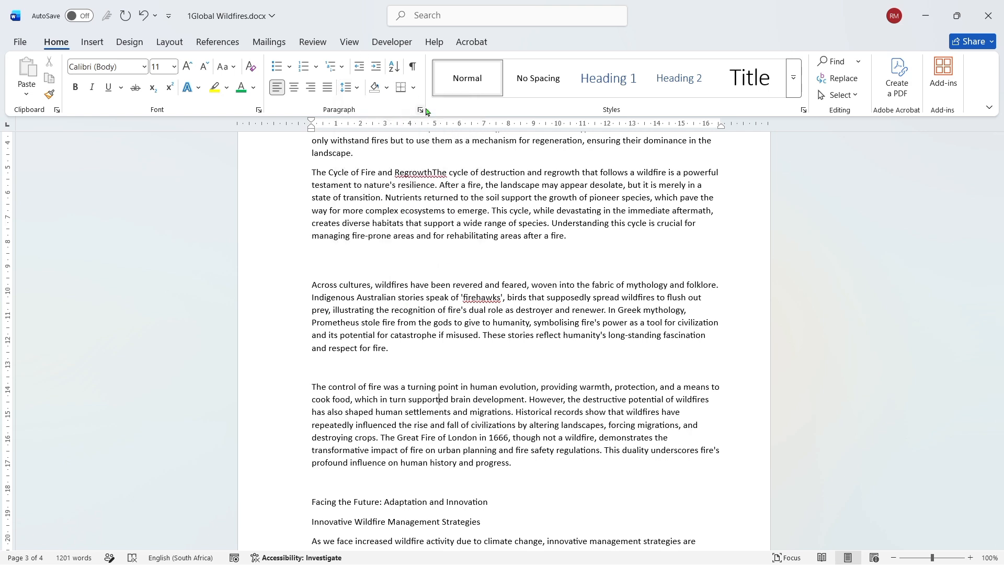
left_click(421, 111)
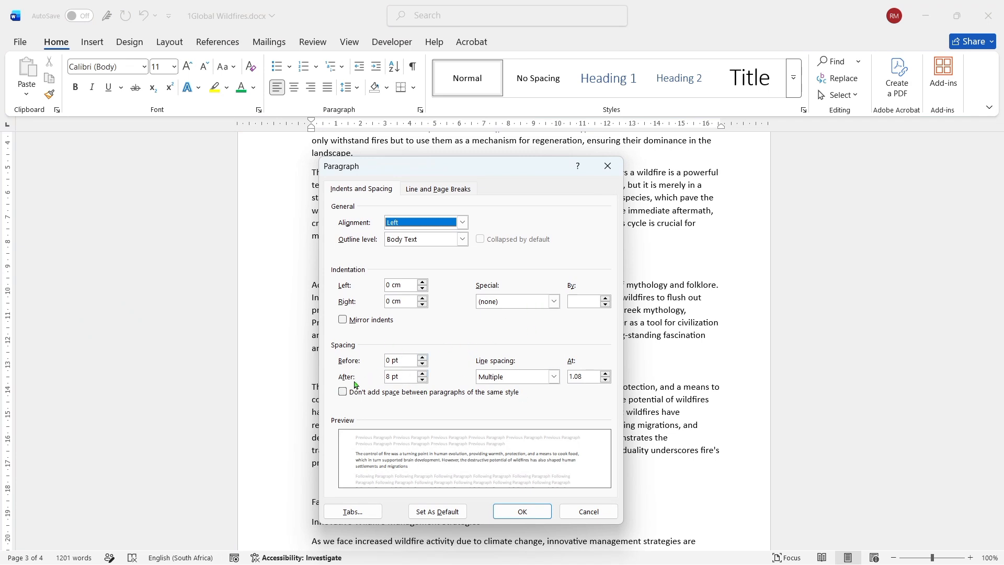
left_click(553, 377)
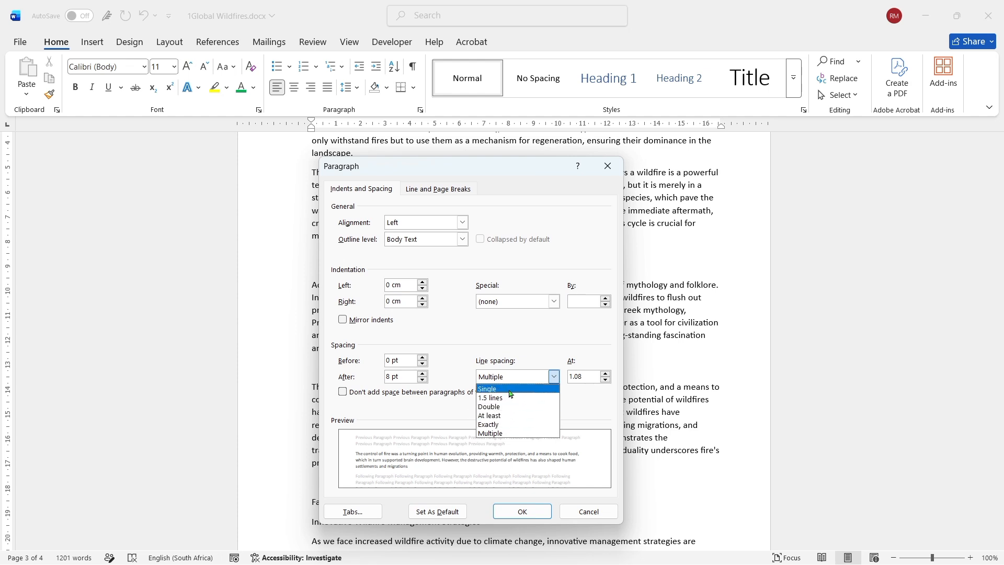
left_click(530, 381)
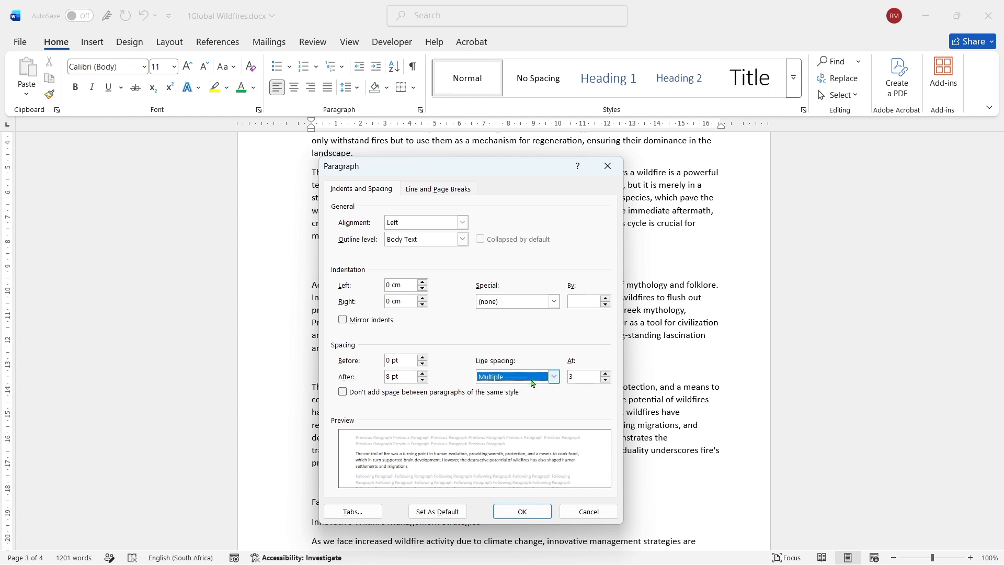
left_click(606, 380)
left_click(607, 380)
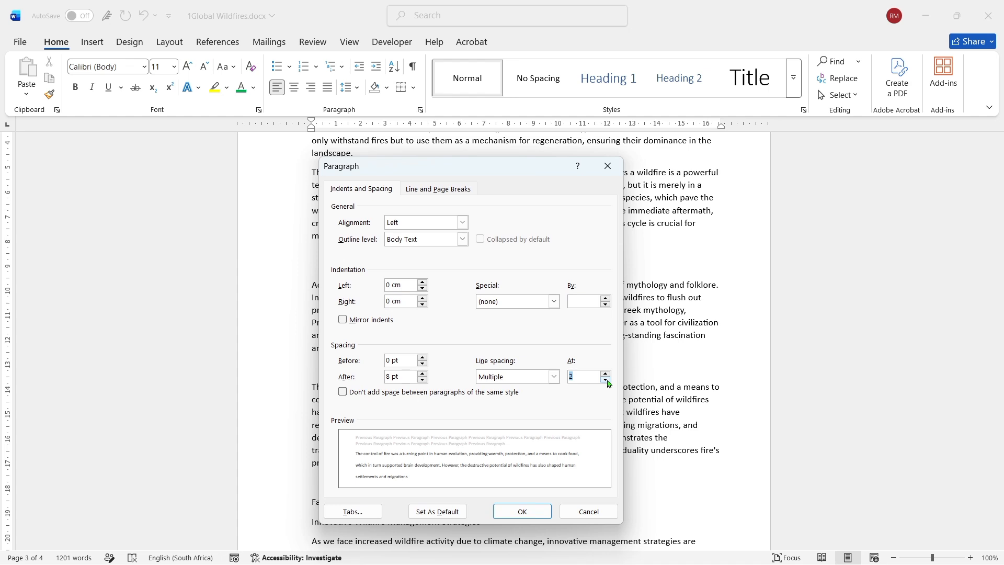
left_click(521, 511)
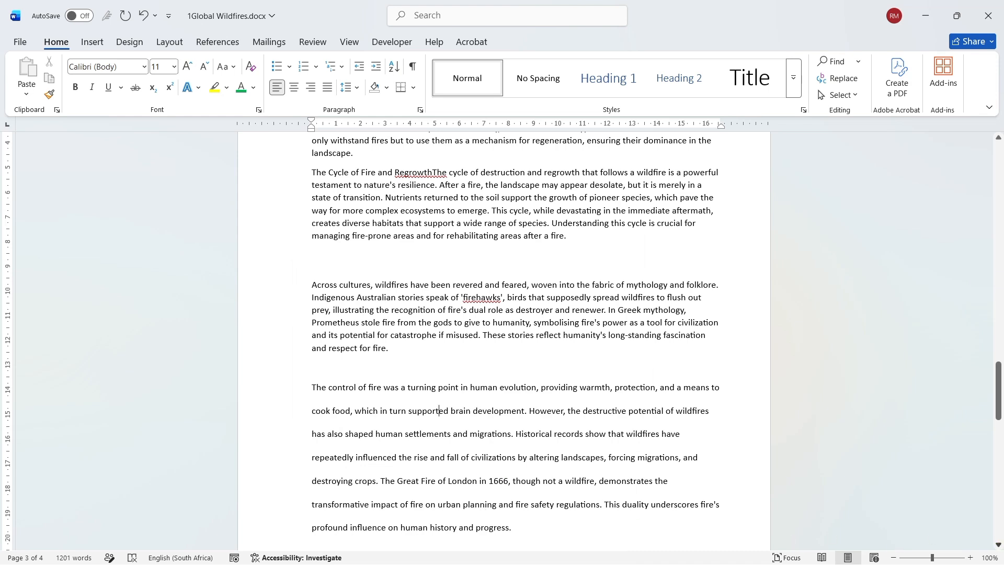
- Select the whole "Across cultures" paragraph and set its line spacing to Multiple at 3
left_click(999, 545)
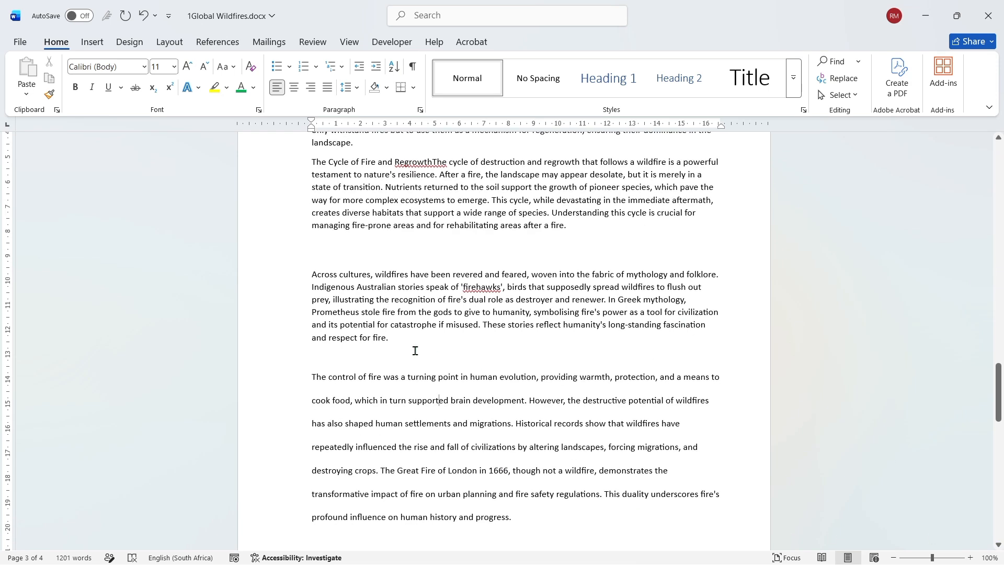
left_click_drag(415, 350, 308, 272)
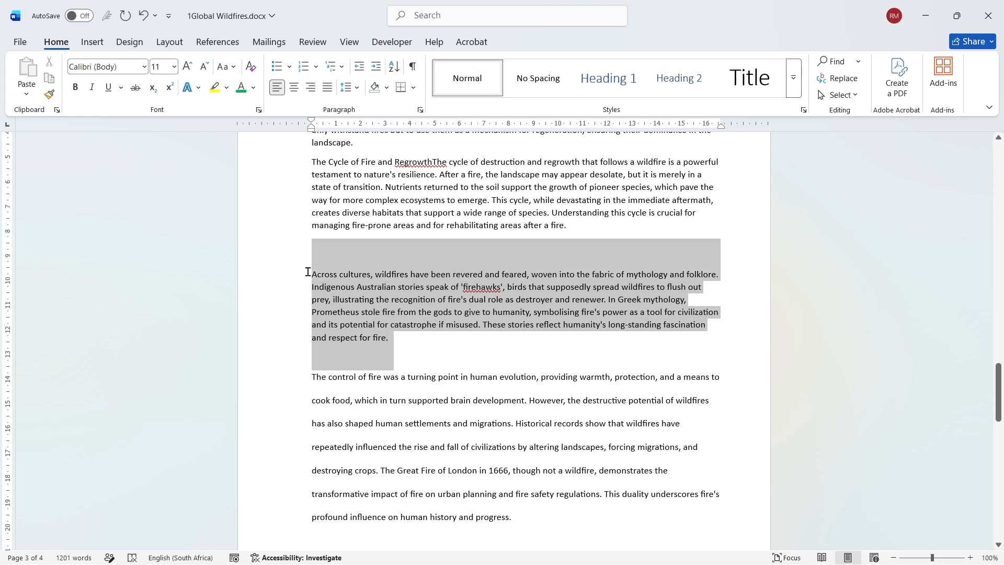
left_click(420, 110)
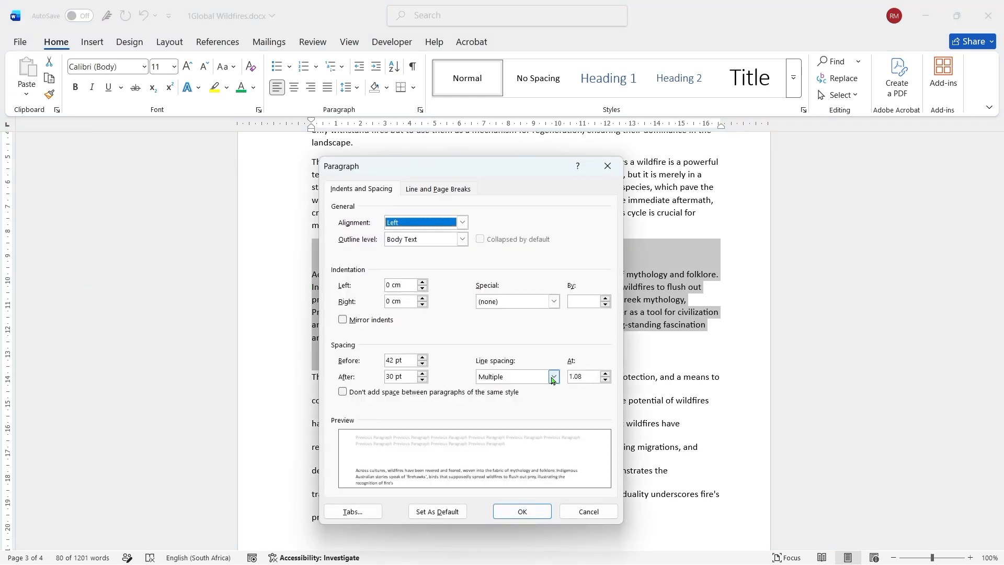
left_click(553, 381)
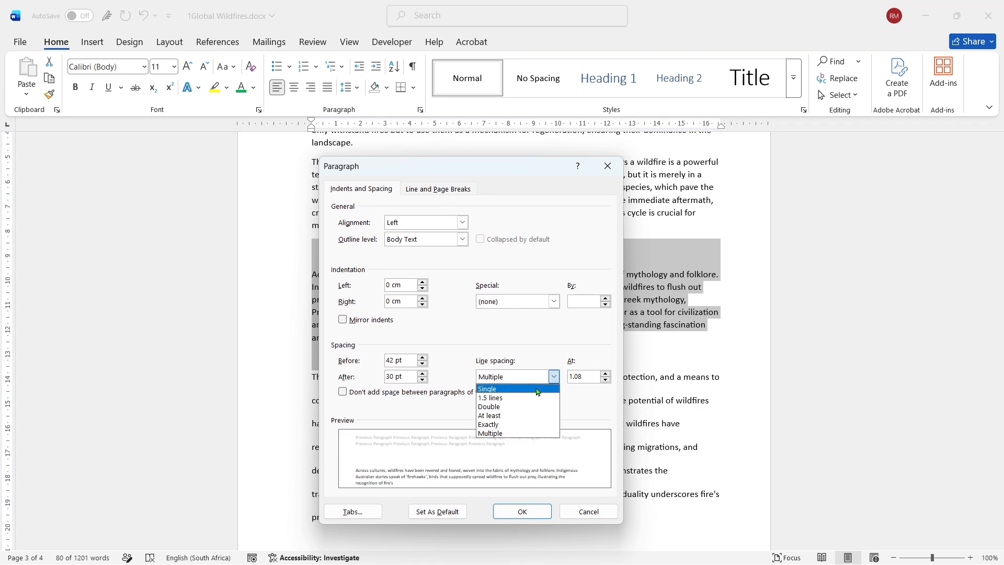
left_click(510, 434)
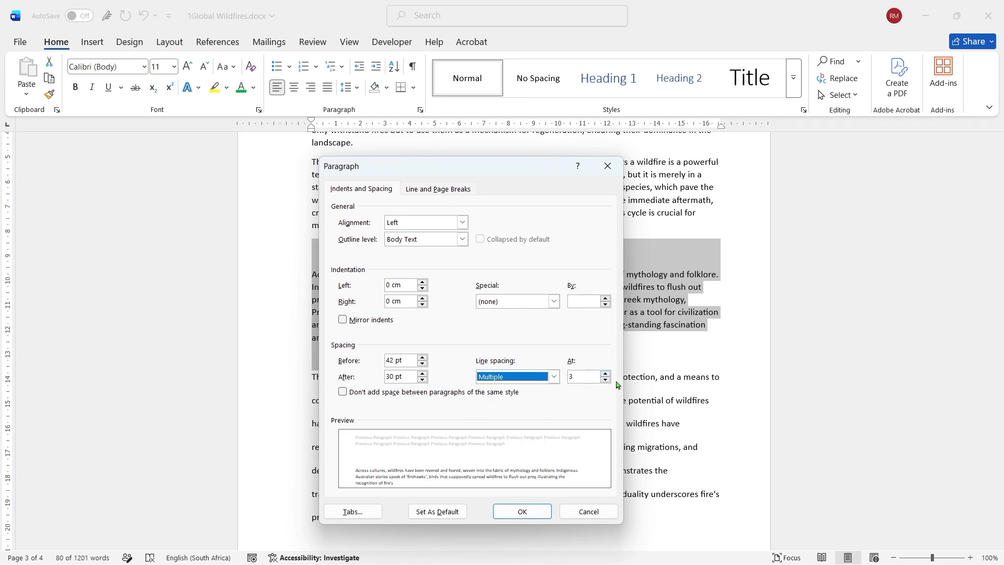
left_click(540, 514)
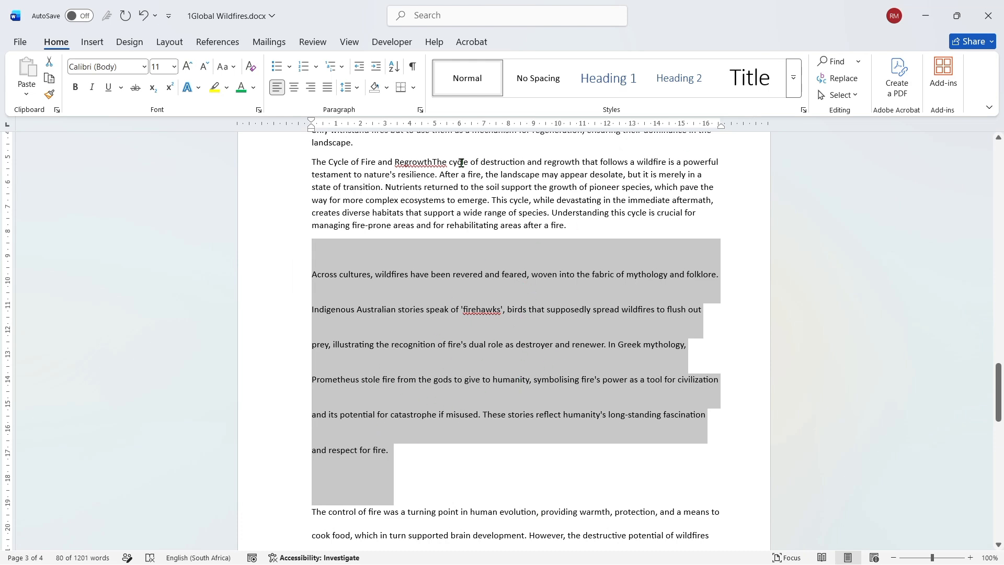
- Set the selected "Across cultures" paragraph's line spacing to At least 10 pt
left_click(420, 109)
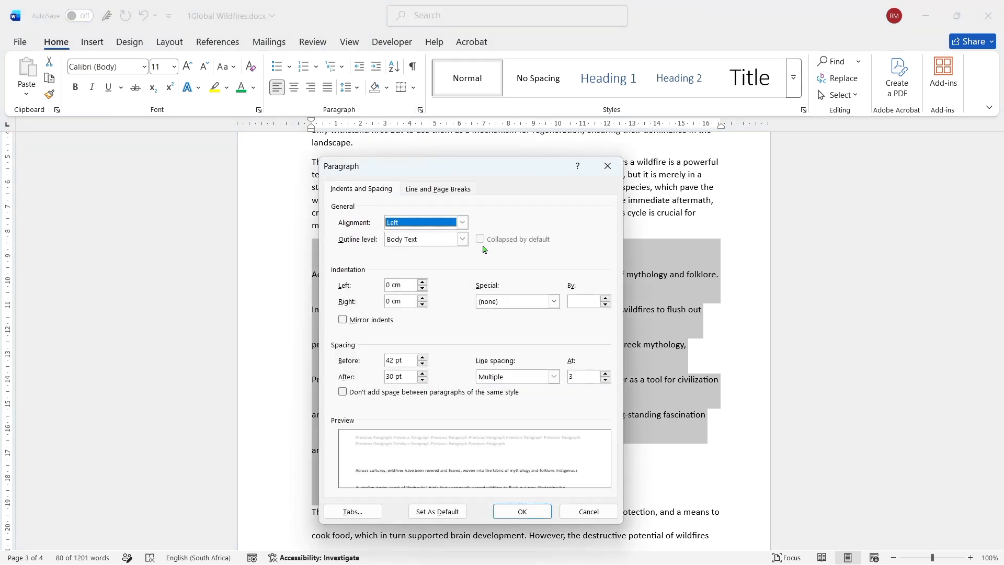
left_click(553, 376)
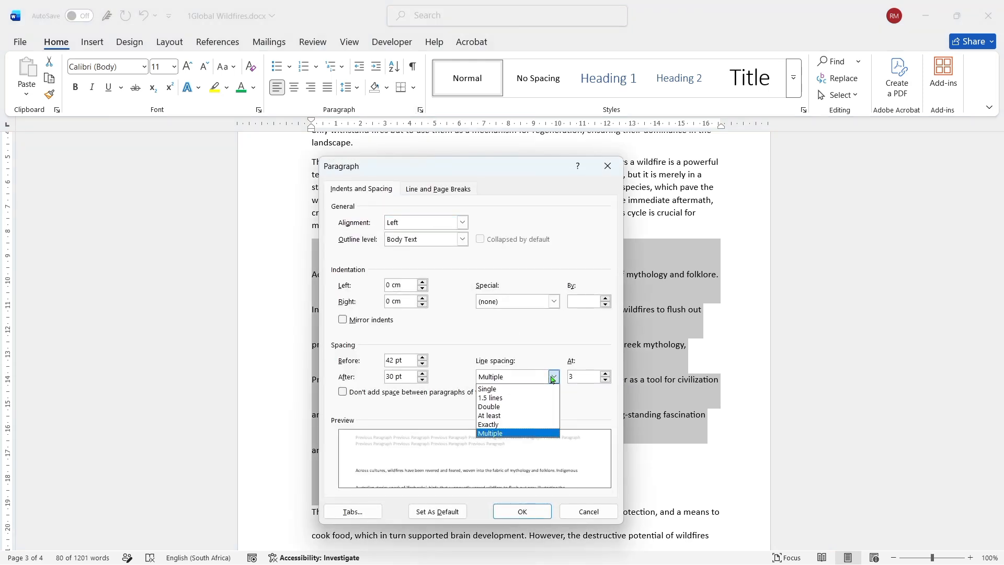
left_click(516, 415)
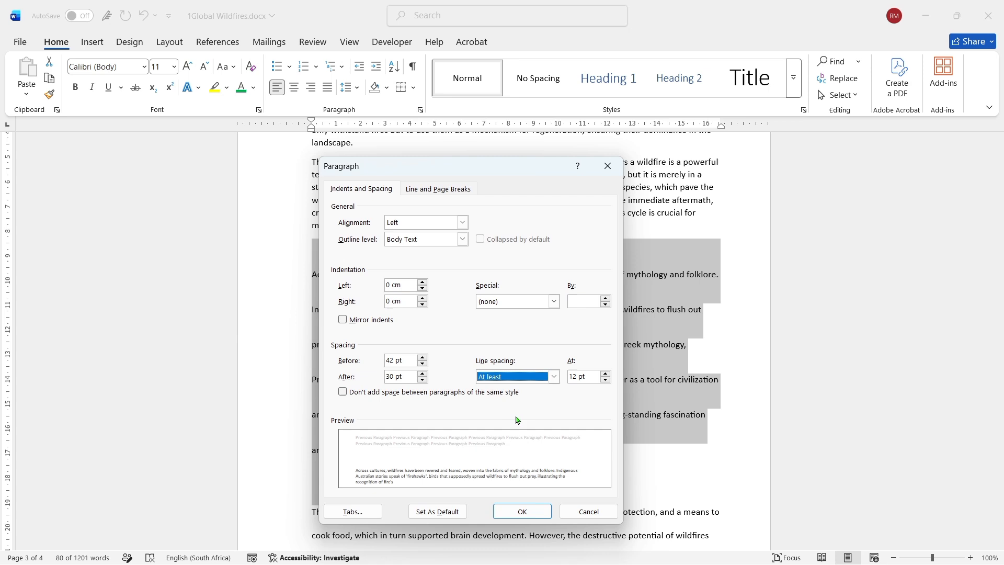
left_click(605, 380)
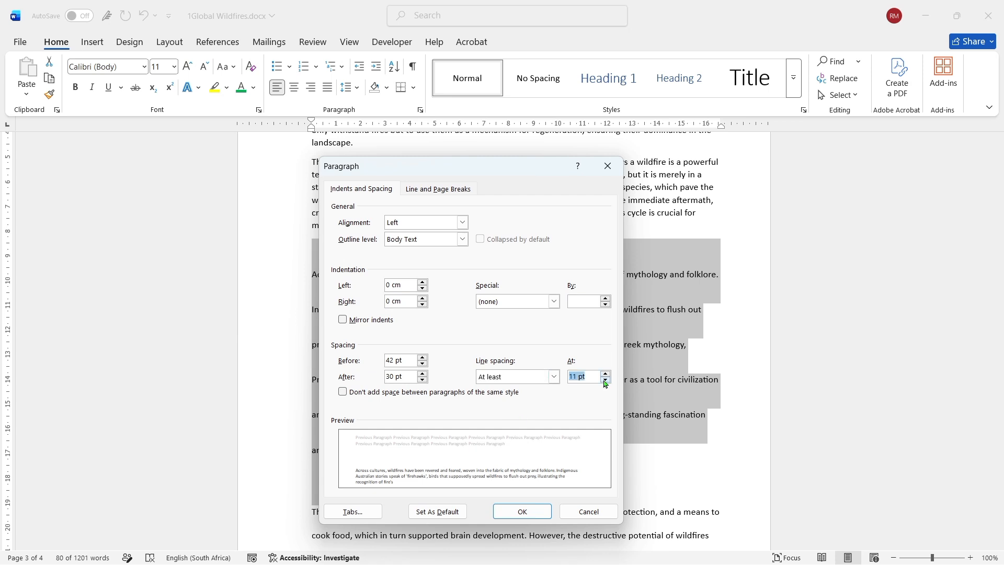
left_click(529, 514)
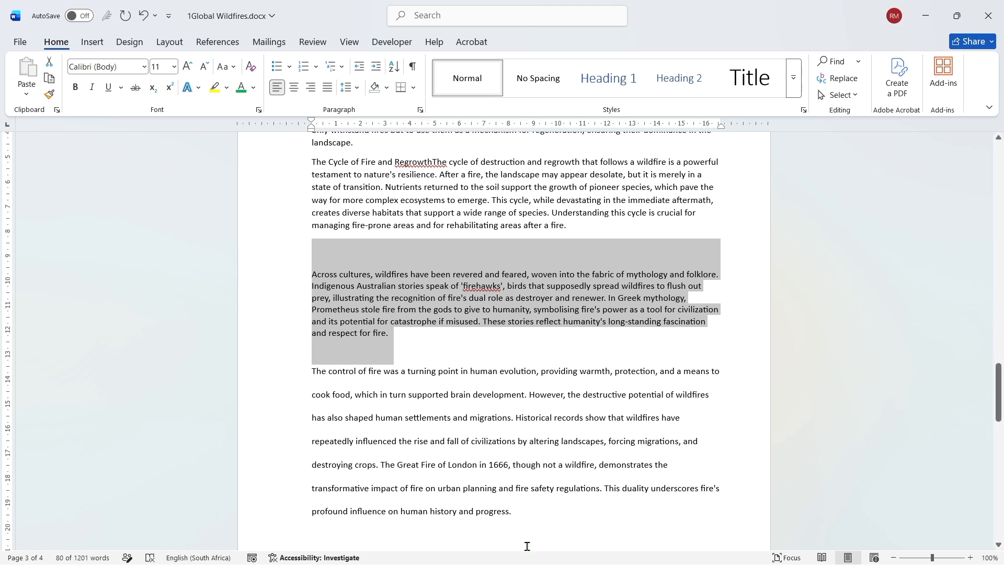
- Open the line and page break settings for the selected "Across cultures" paragraph
mouse_move(528, 562)
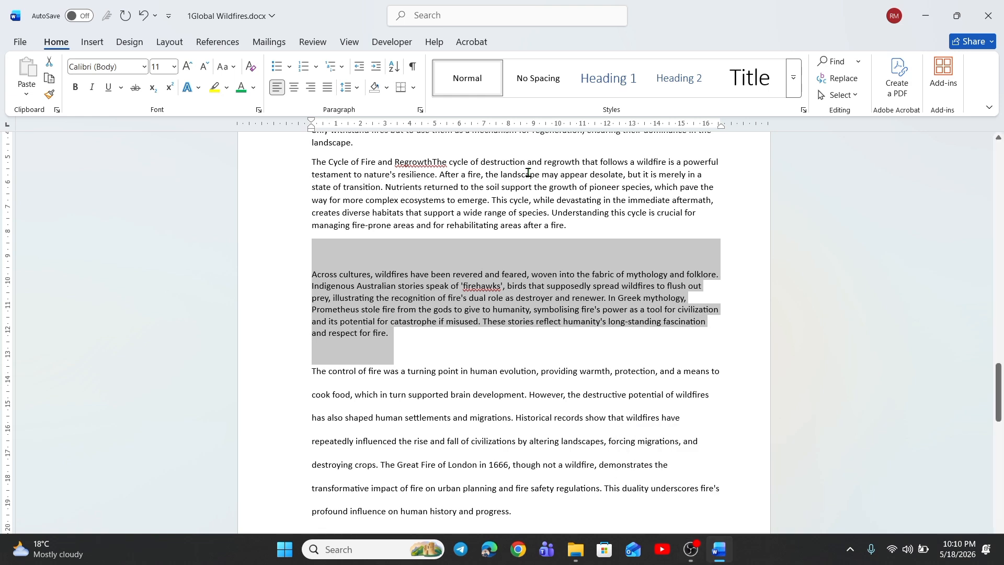
left_click(420, 111)
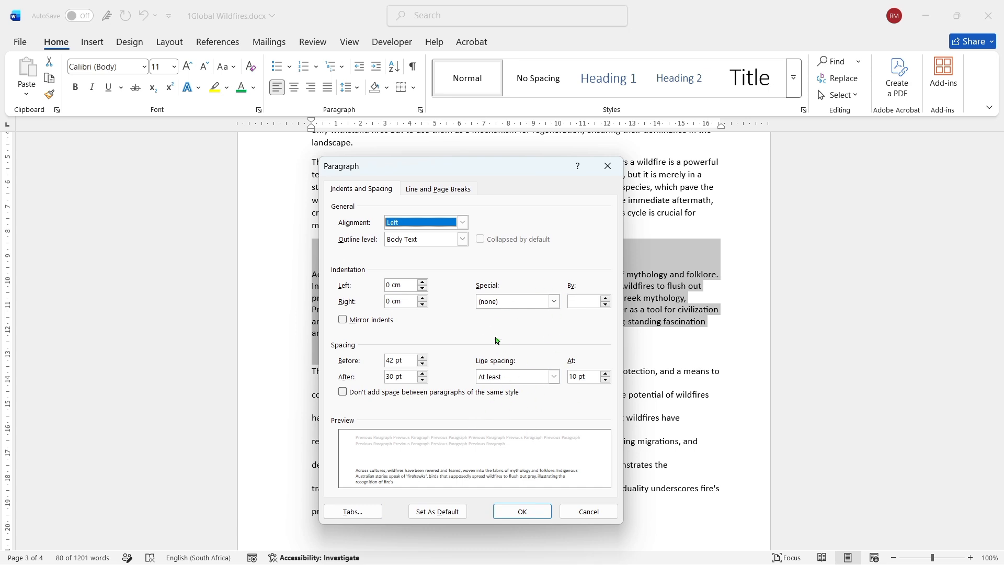
left_click(438, 190)
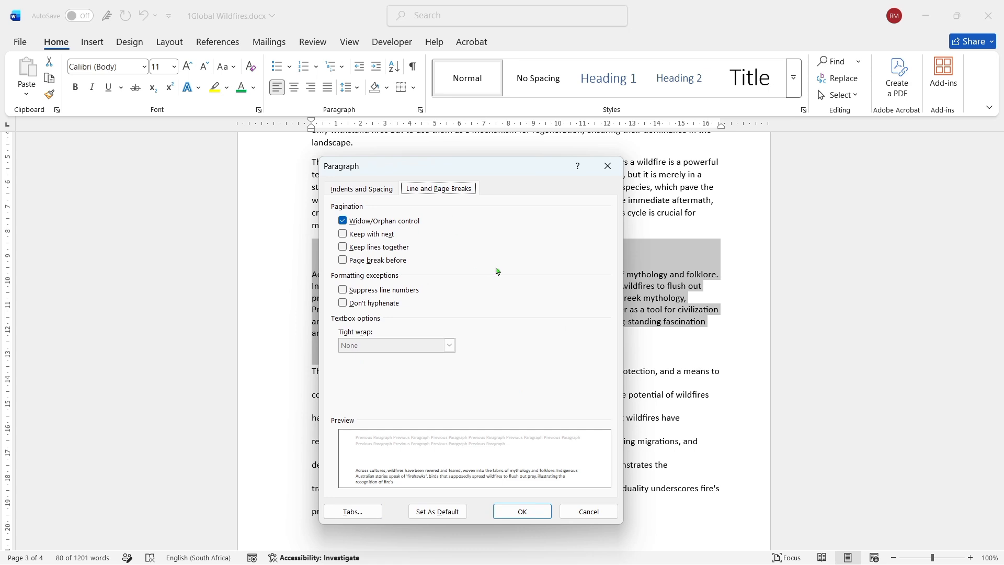